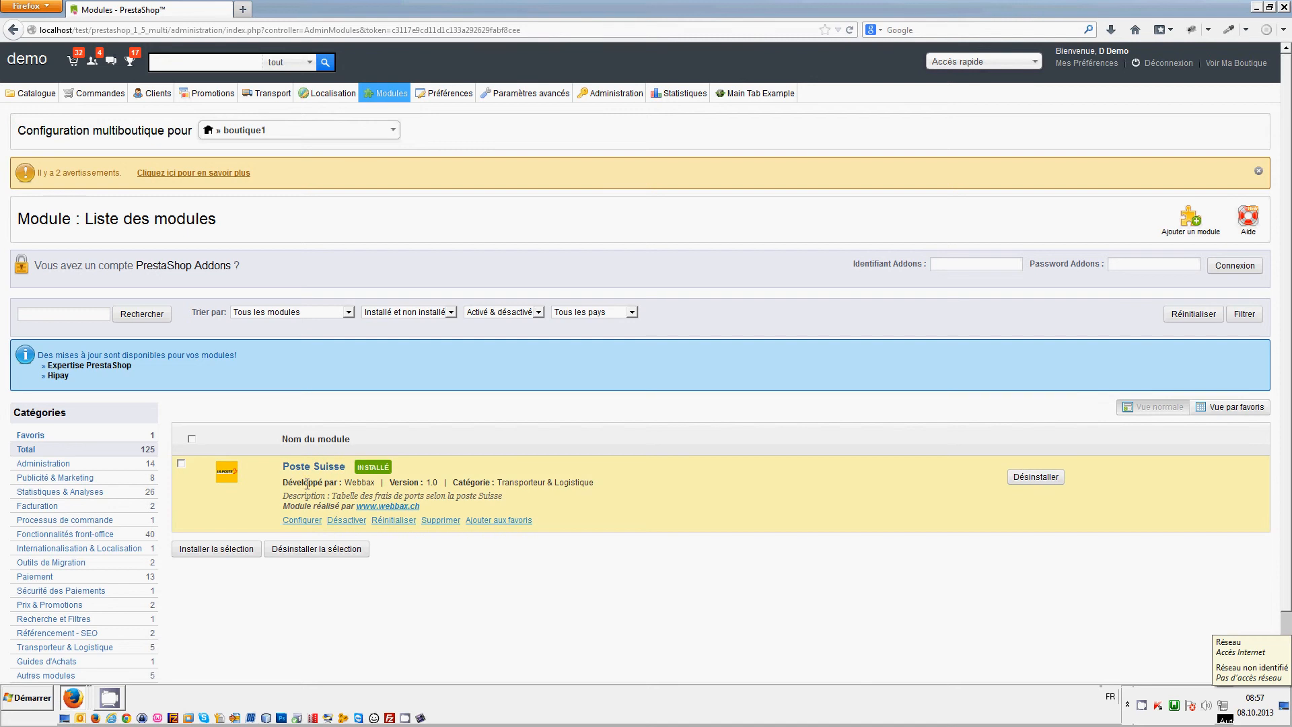
# - Open the Poste Suisse module's configuration and install the PostPac Economy table with TVA CH 8.0%, included in the official tariff
pyautogui.click(309, 524)
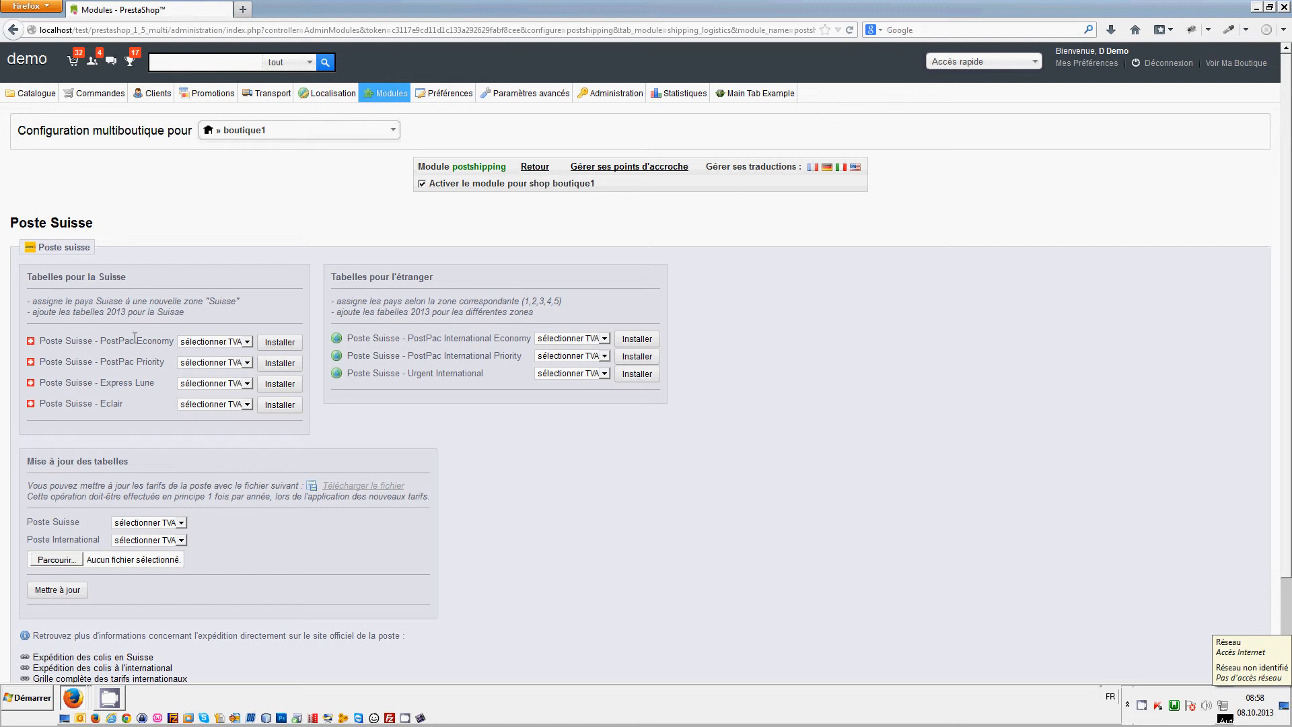
pyautogui.click(216, 341)
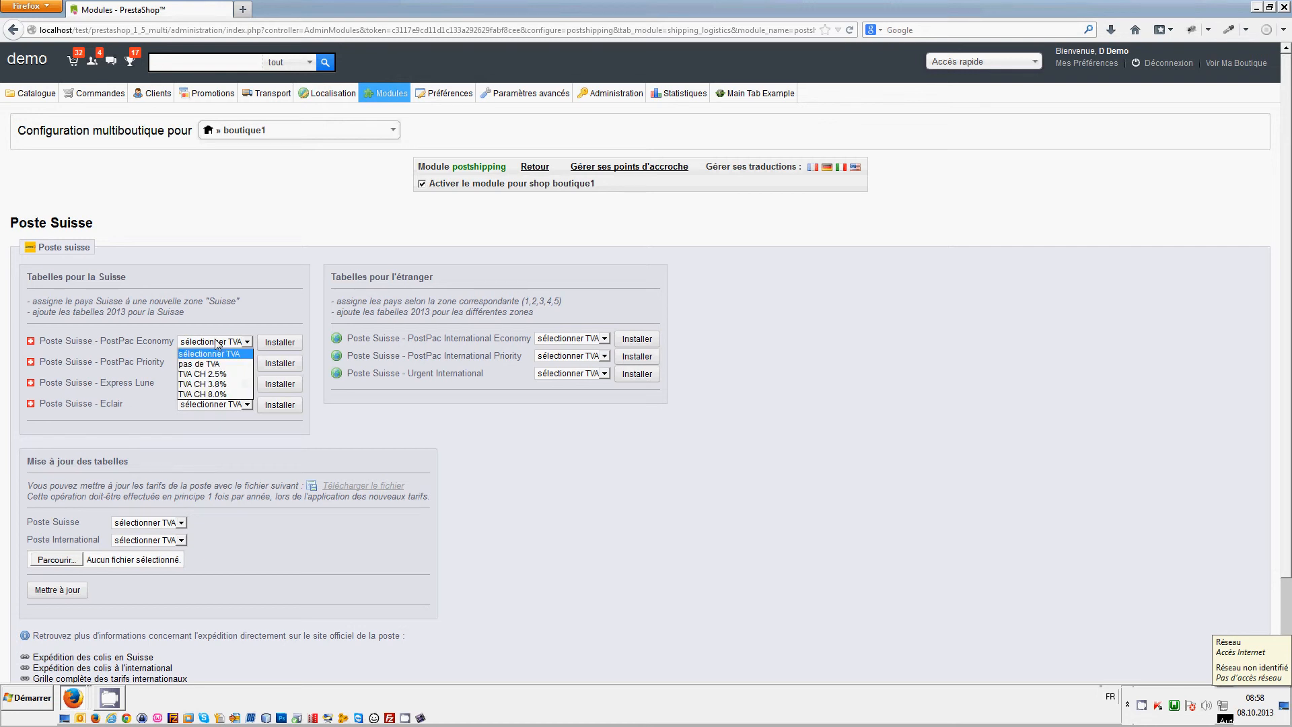
pyautogui.click(216, 395)
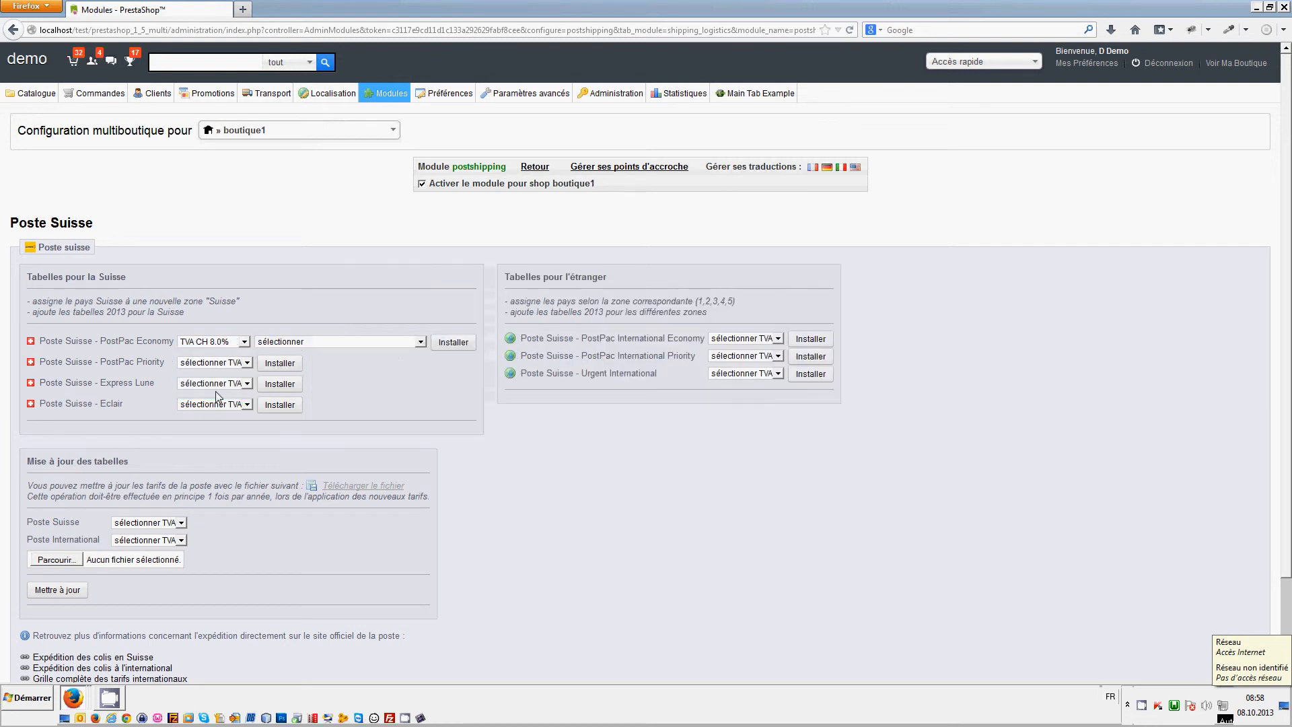
pyautogui.click(305, 341)
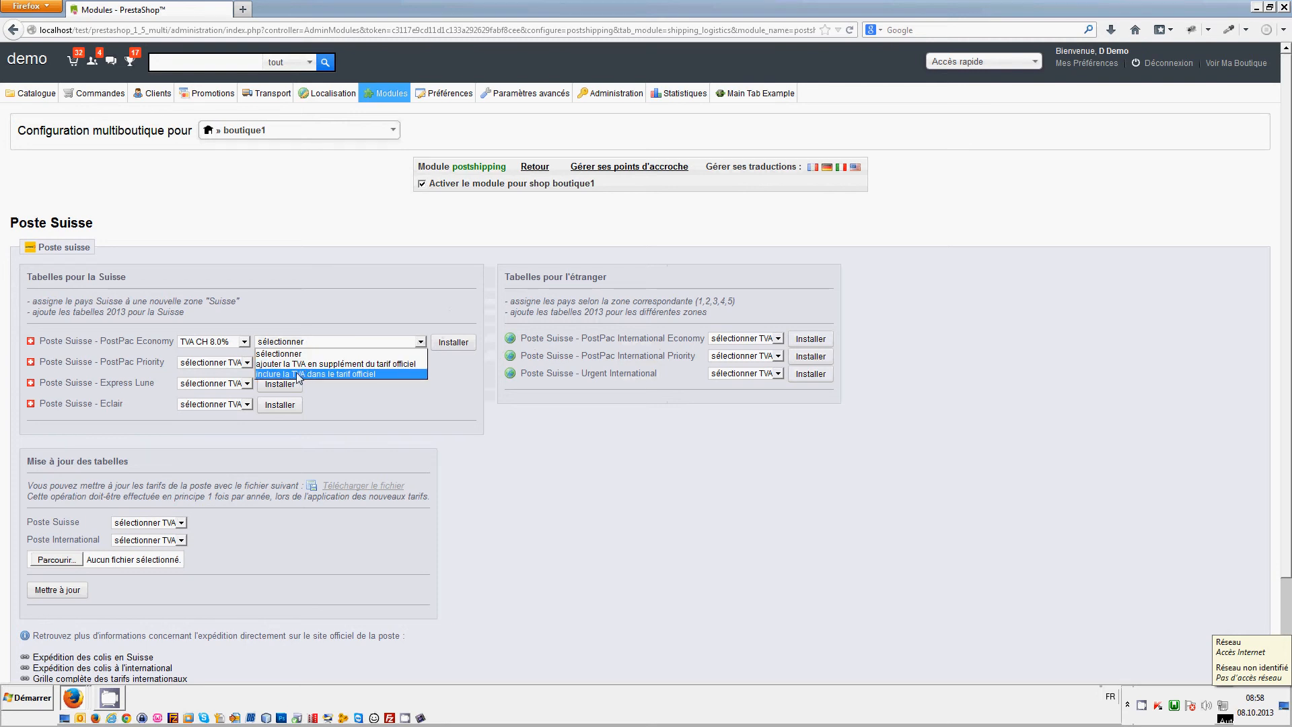
pyautogui.click(305, 373)
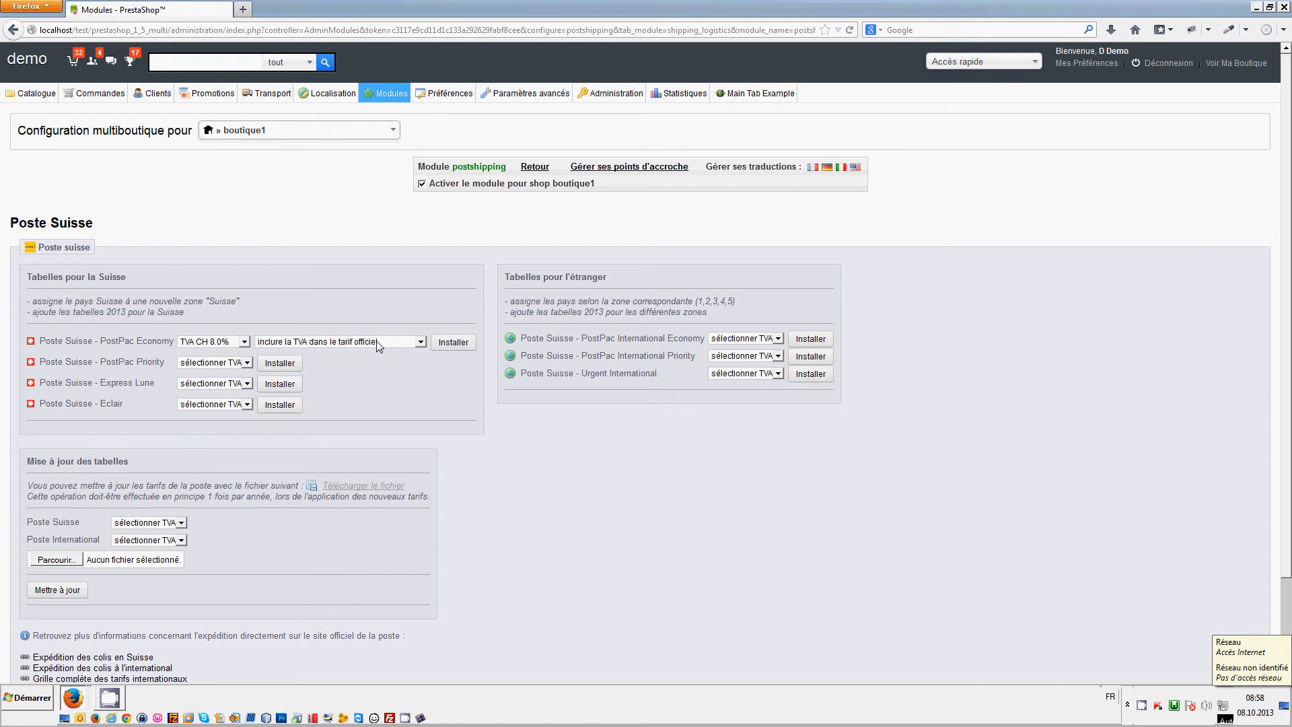
pyautogui.click(440, 343)
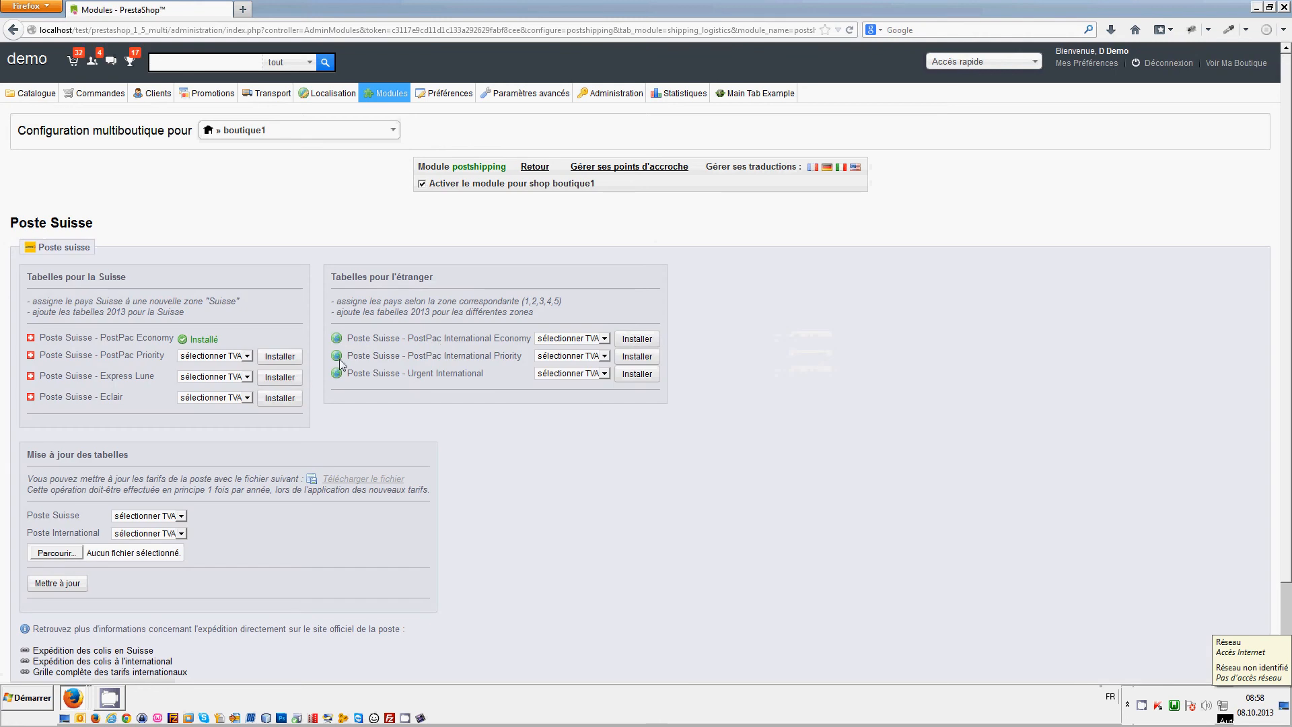
# - Install the domestic PostPac Priority table with TVA CH 8.0%, including the VAT in the official tariff
pyautogui.click(229, 356)
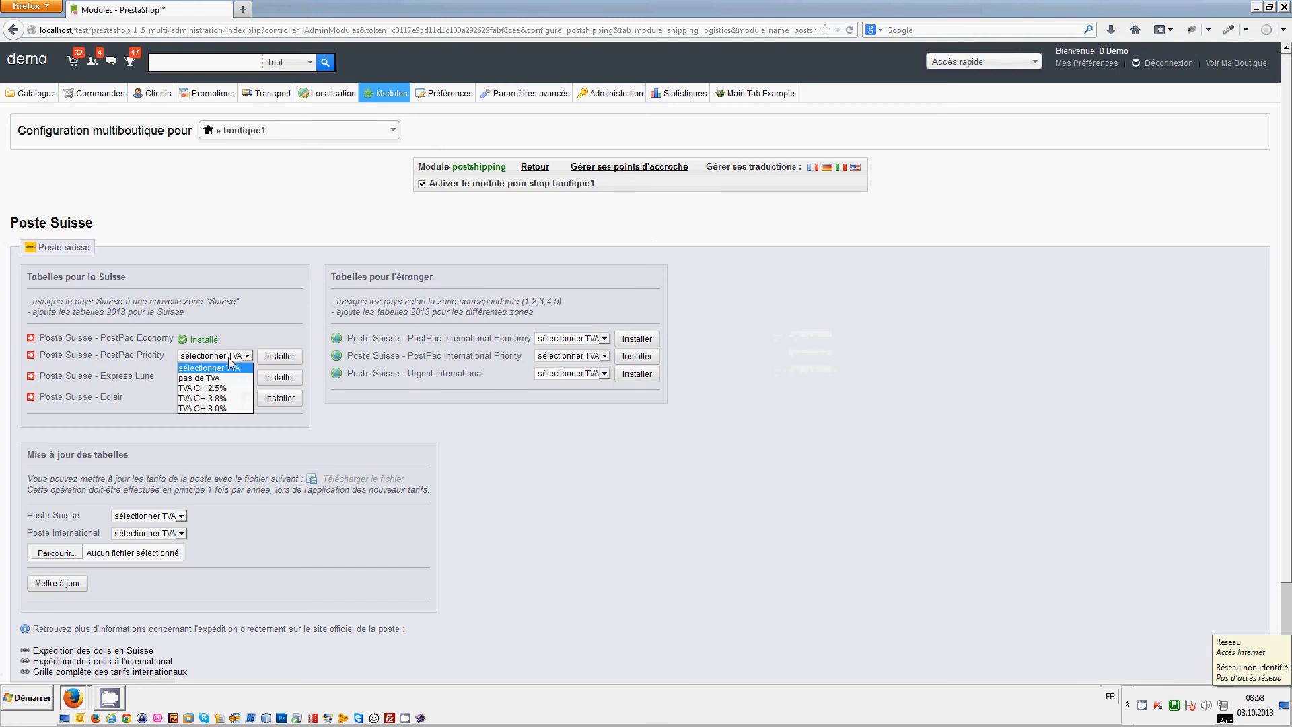
pyautogui.click(226, 407)
pyautogui.click(305, 358)
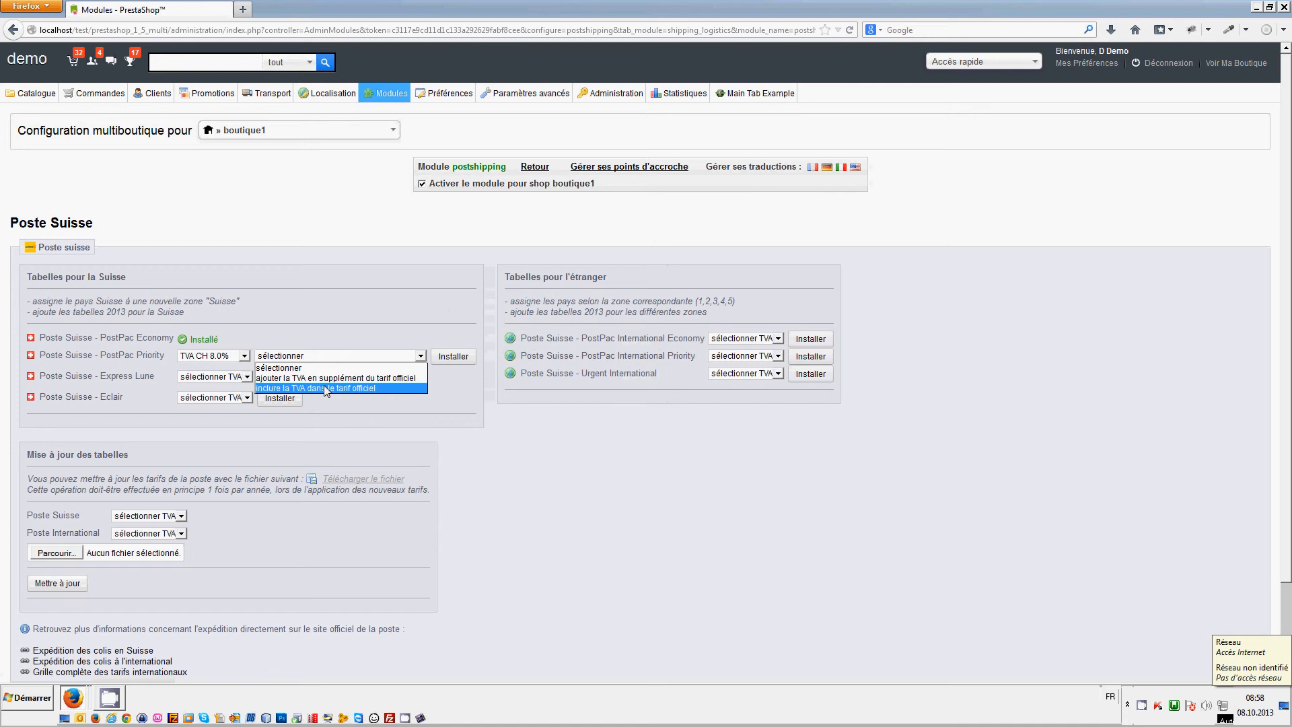
pyautogui.click(324, 385)
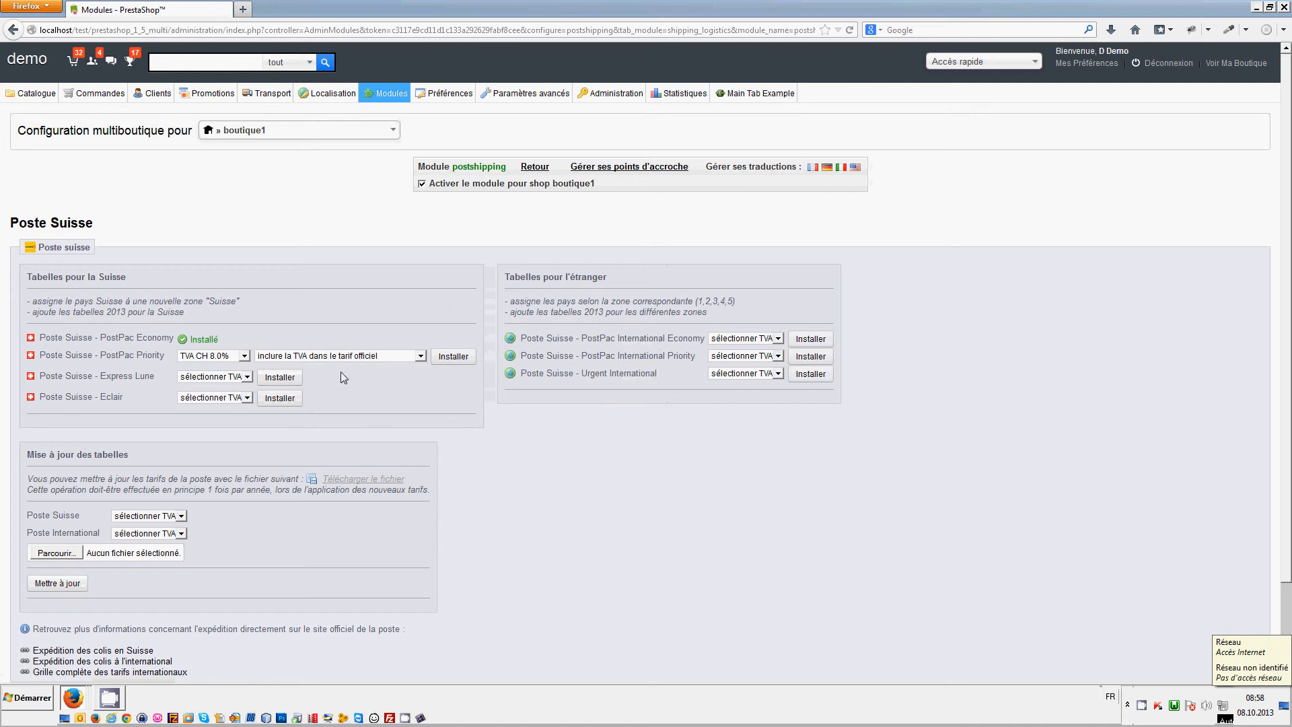
pyautogui.click(451, 357)
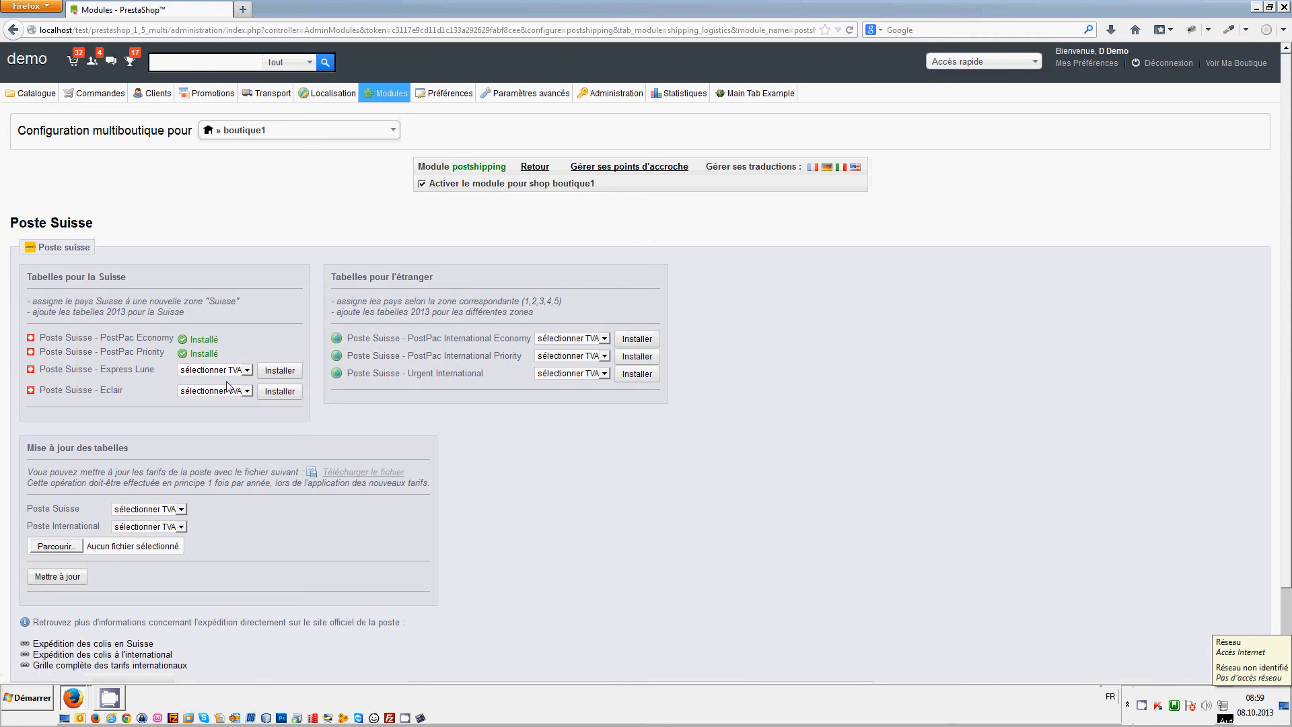
# - Install the domestic Express Lune table with TVA CH 8.0%, including the VAT in the official tariff
pyautogui.click(221, 370)
pyautogui.click(202, 421)
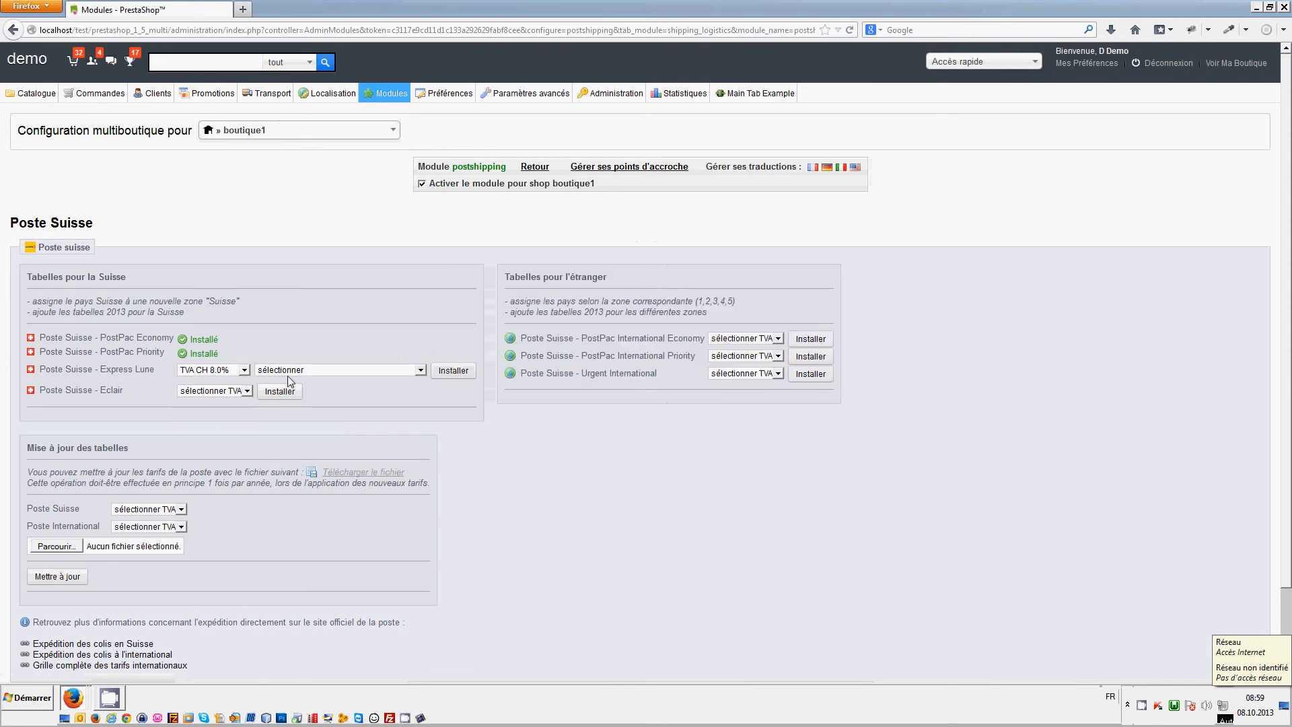
pyautogui.click(300, 370)
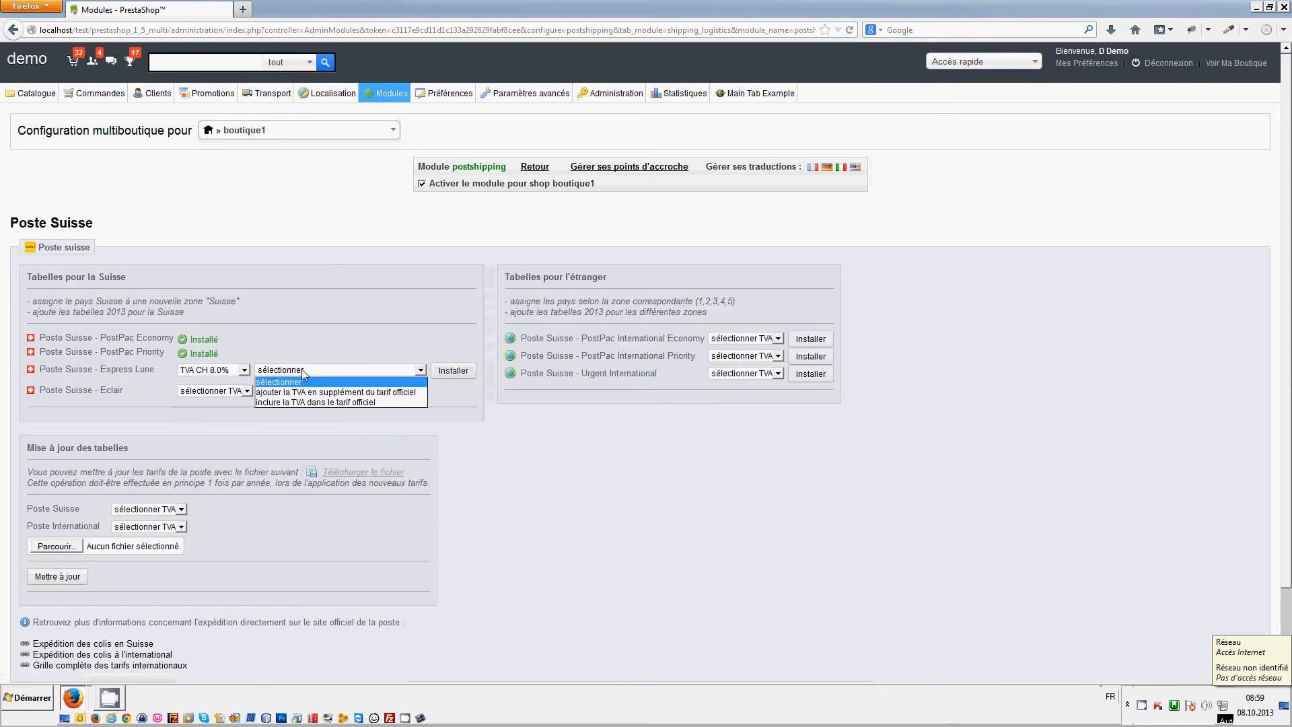
pyautogui.click(316, 402)
pyautogui.click(454, 371)
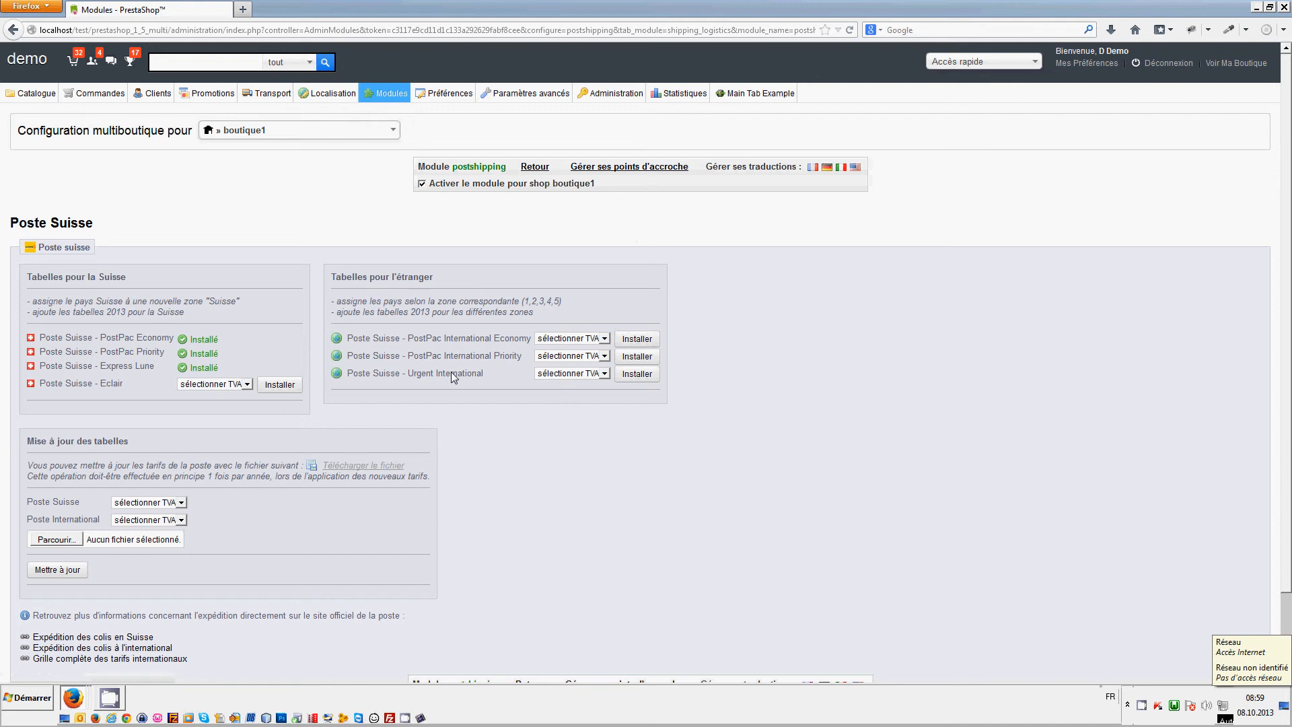
# - Install the domestic Eclair table with TVA CH 8.0%, choosing how the VAT applies to the official tariff
pyautogui.click(217, 384)
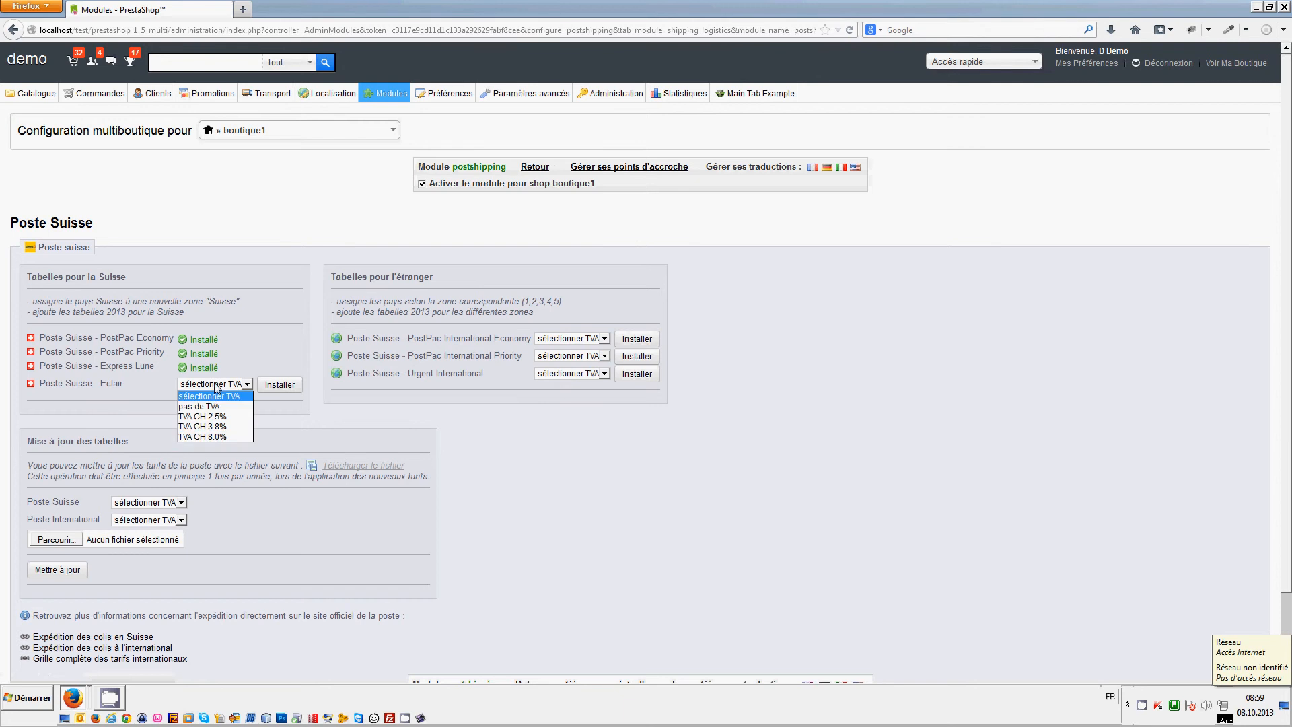
pyautogui.click(220, 438)
pyautogui.click(306, 382)
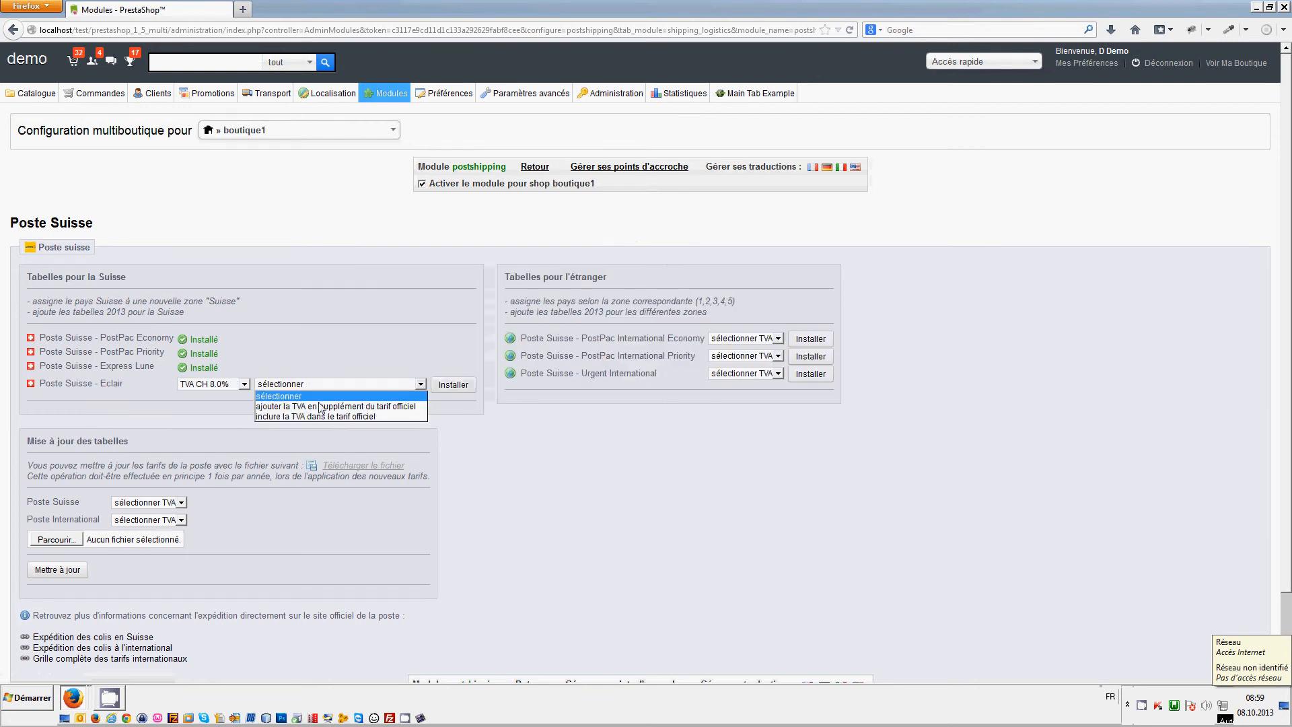
pyautogui.click(320, 407)
pyautogui.click(453, 384)
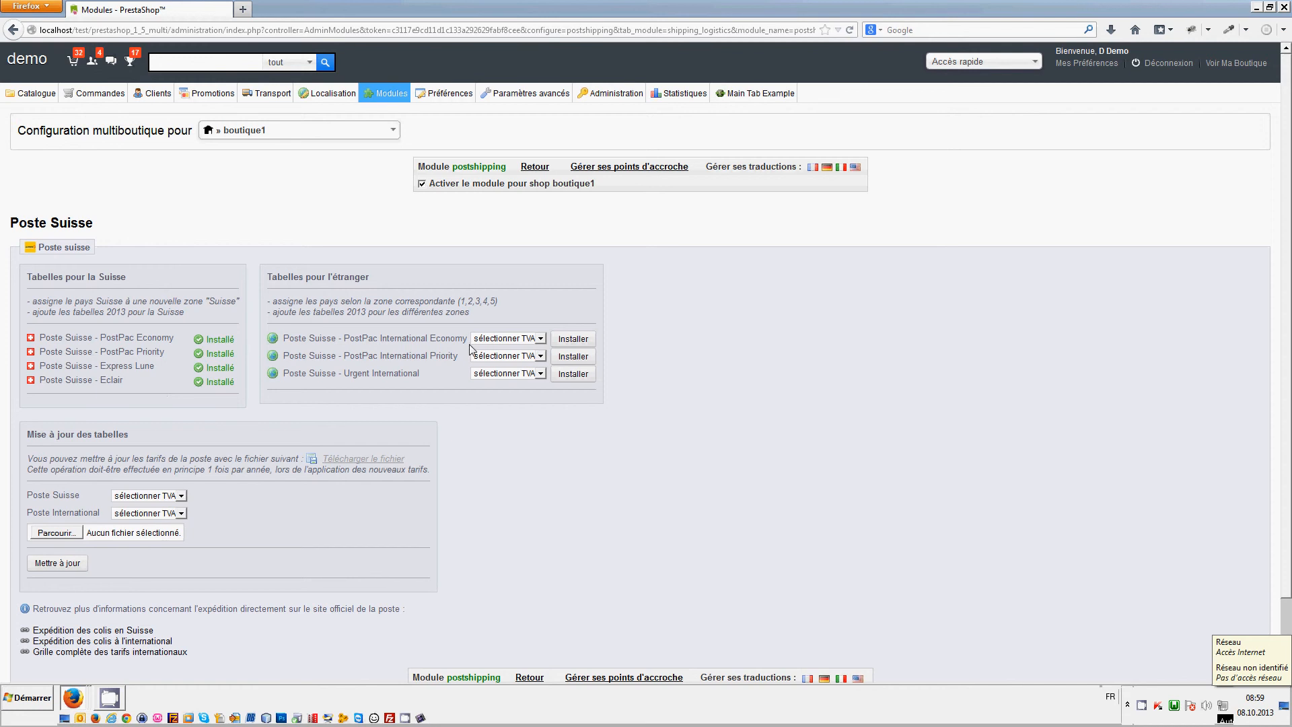
# - Install the PostPac International Economy table with TVA CH 8.0%, including the VAT in the official tariff
pyautogui.click(506, 339)
pyautogui.click(512, 387)
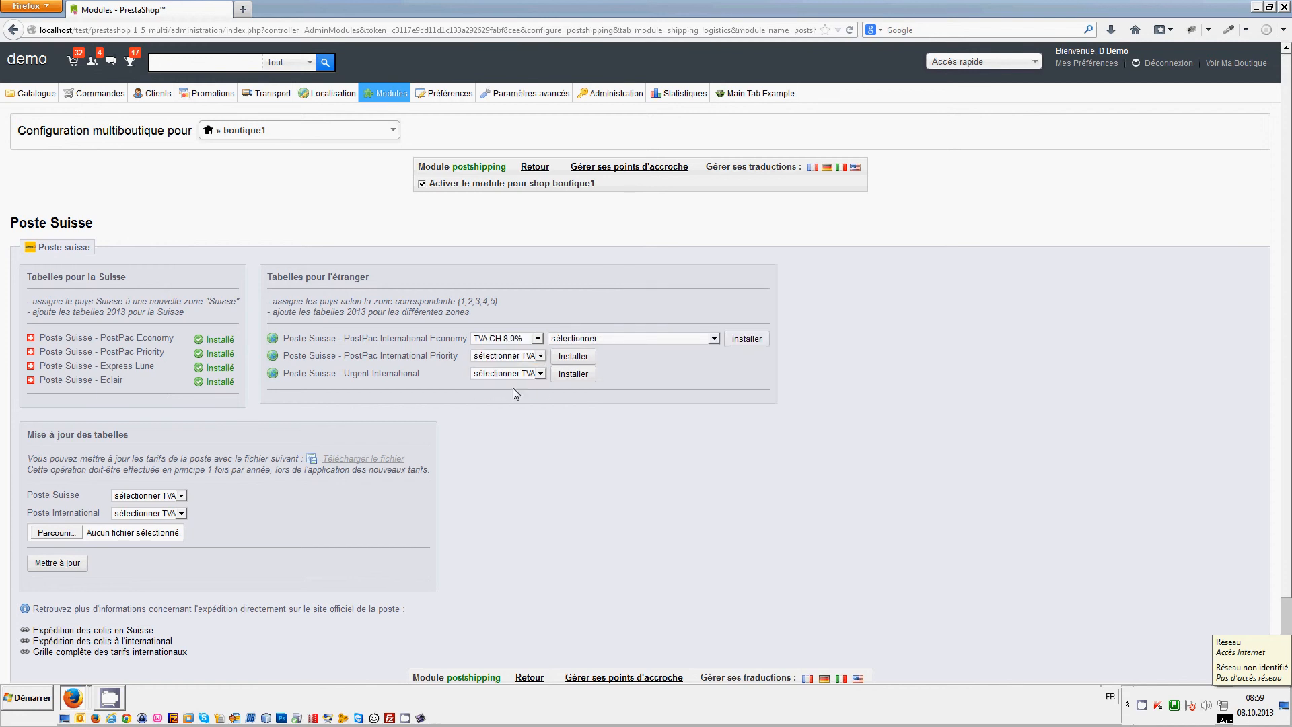
pyautogui.click(599, 338)
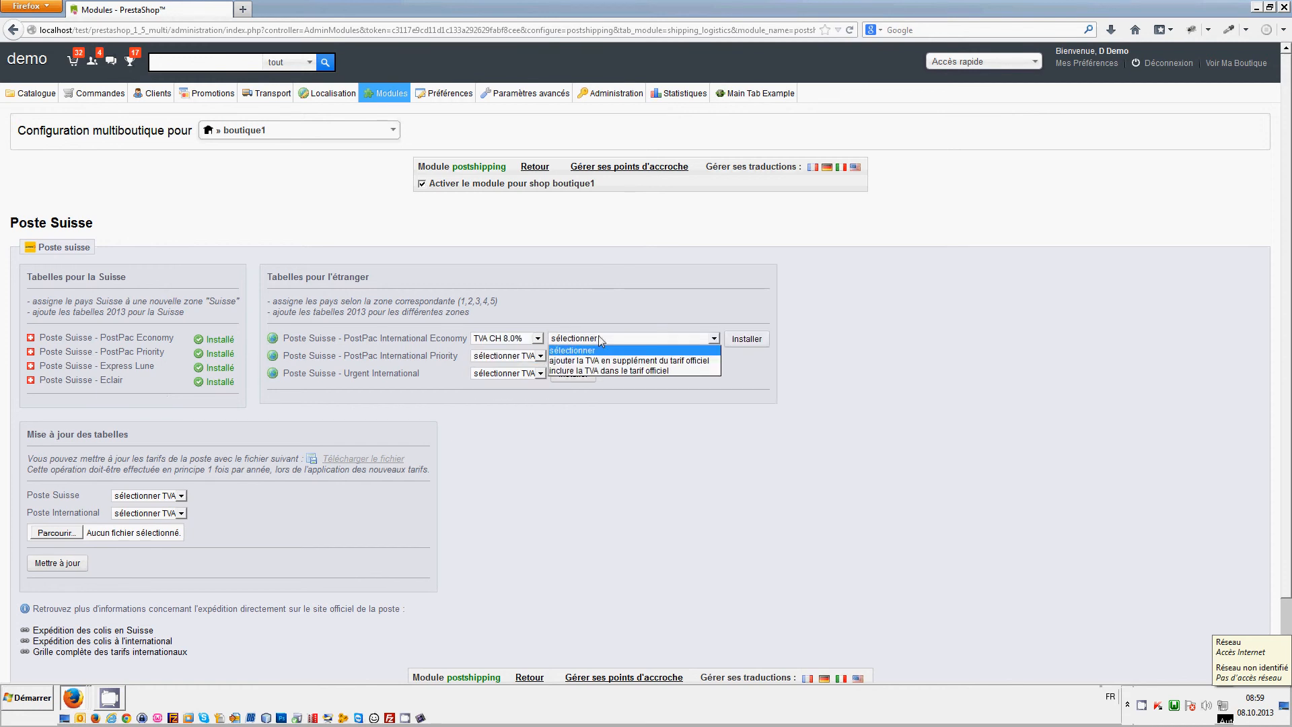
pyautogui.click(602, 369)
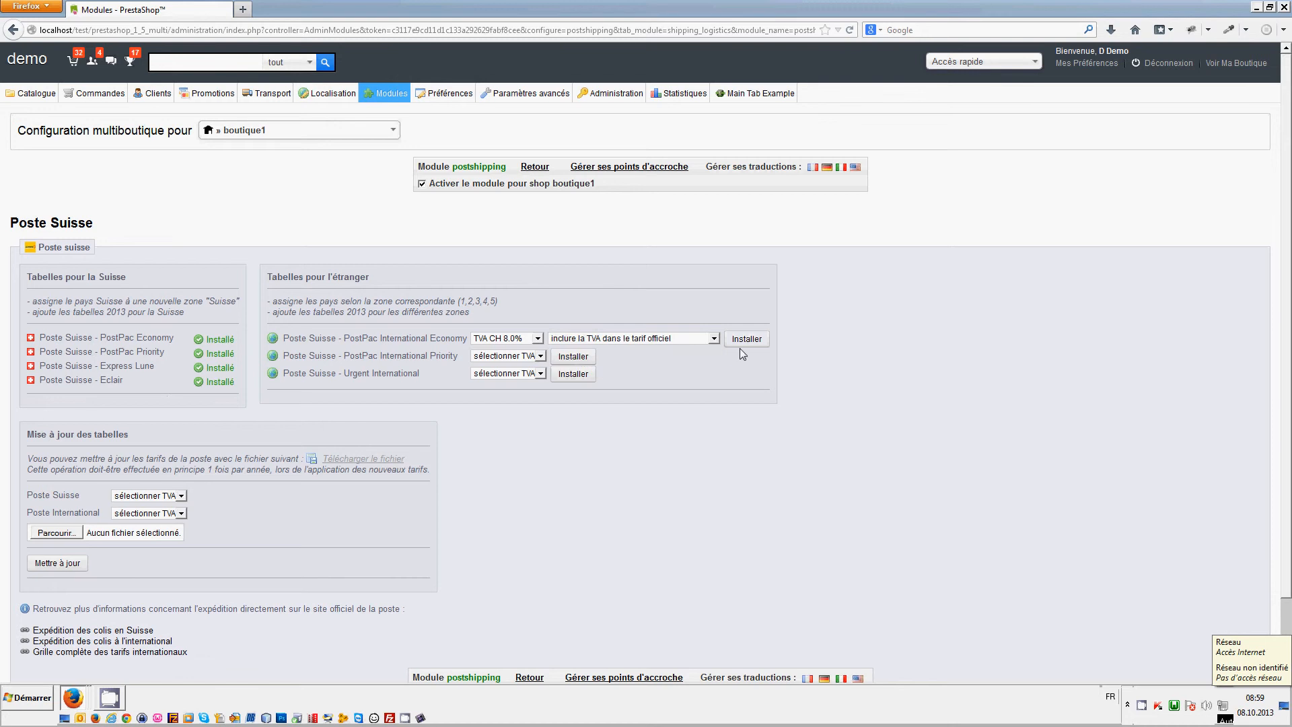
pyautogui.click(740, 342)
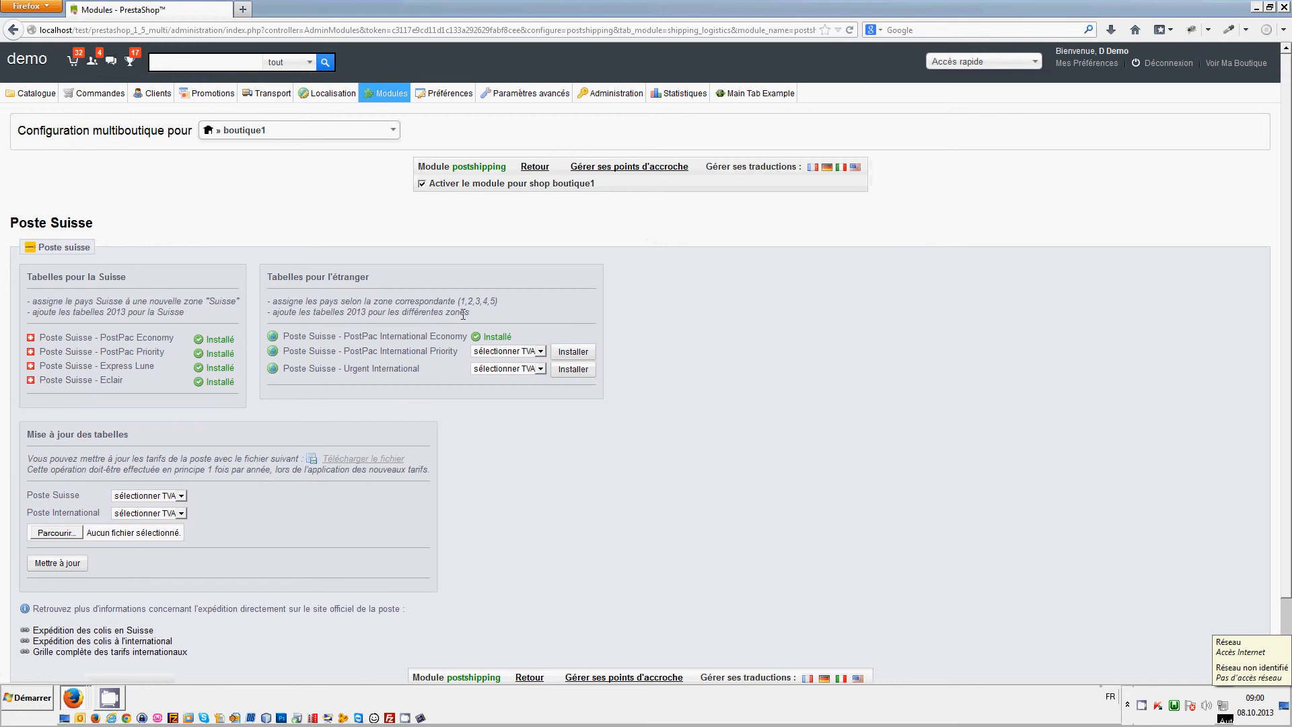
# - Install the PostPac International Priority table with TVA CH 8.0%, including the VAT in the official tariff
pyautogui.click(527, 353)
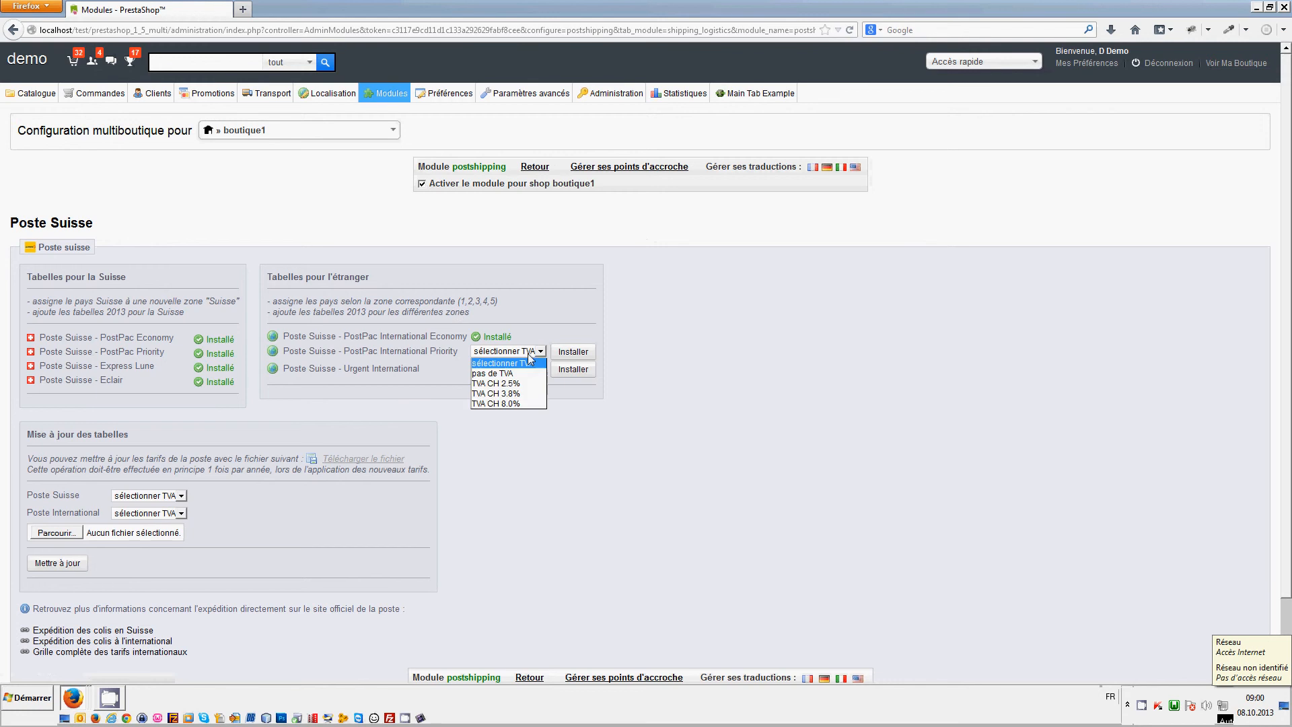
pyautogui.click(520, 402)
pyautogui.click(606, 351)
pyautogui.click(608, 382)
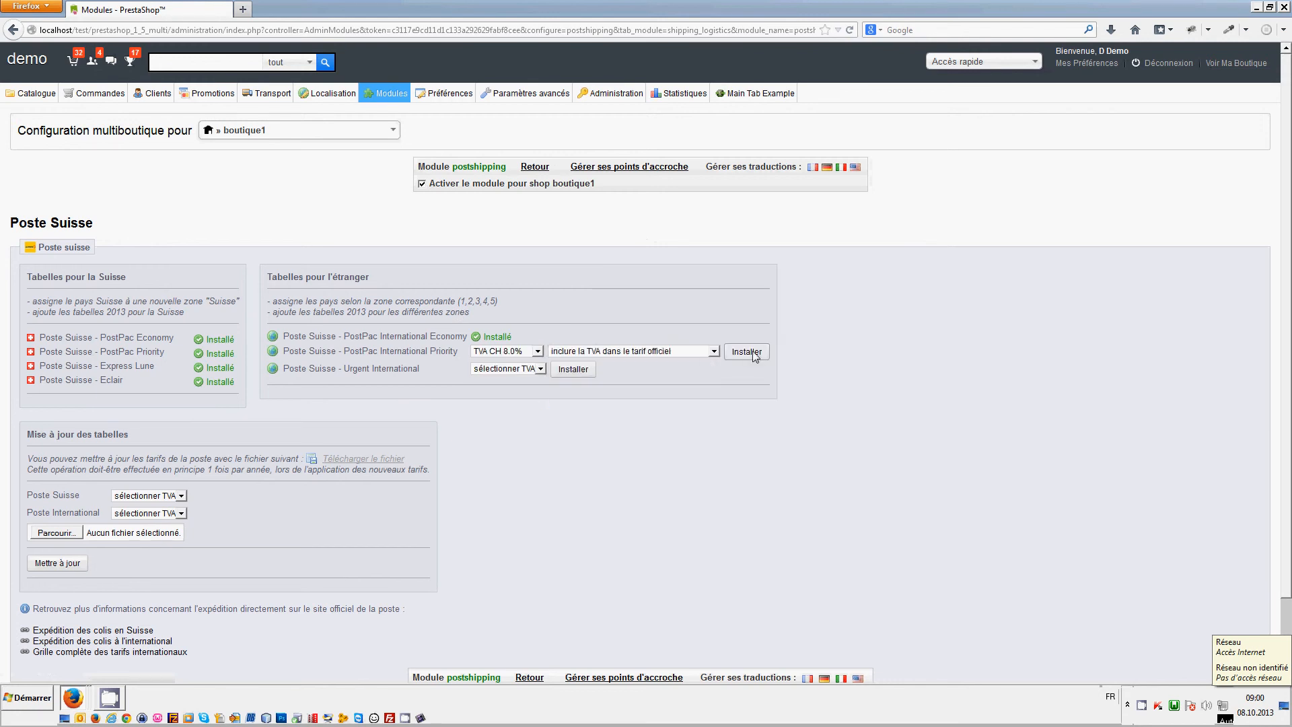
pyautogui.click(754, 354)
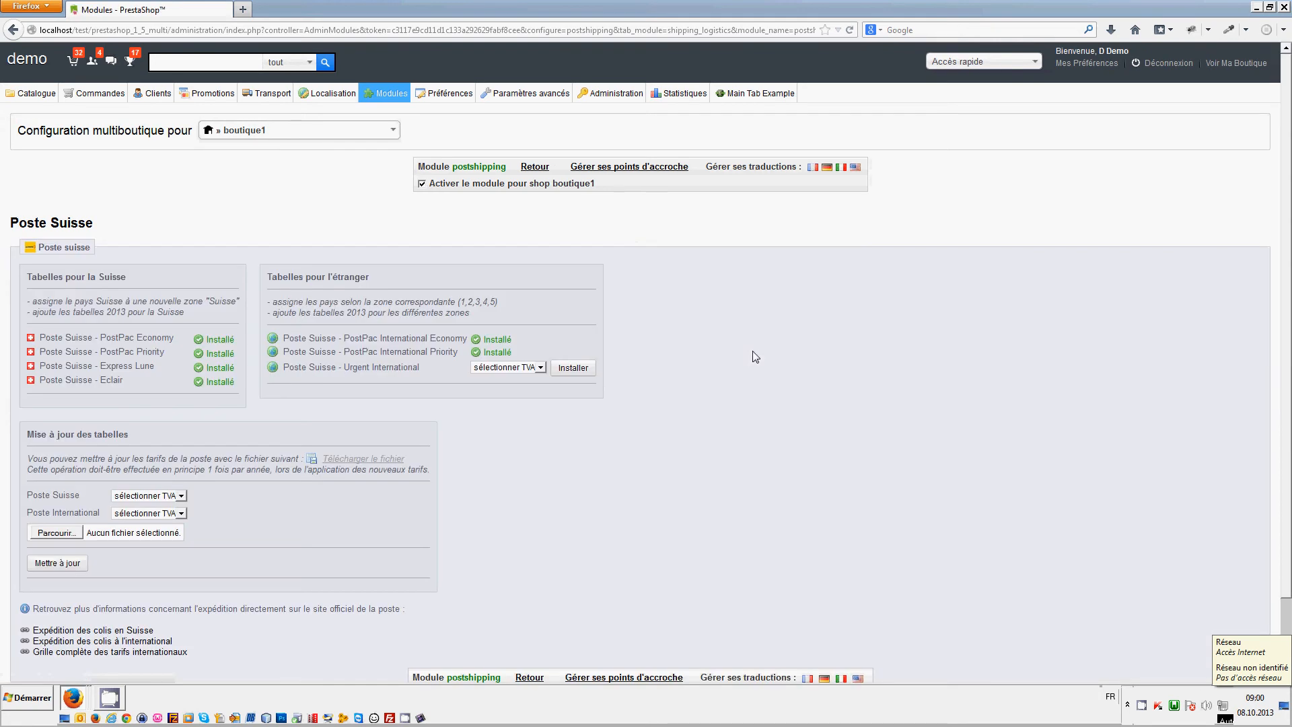
# - Install the Urgent International shipping table with the TVA CH 8.0% tax rate
pyautogui.click(503, 372)
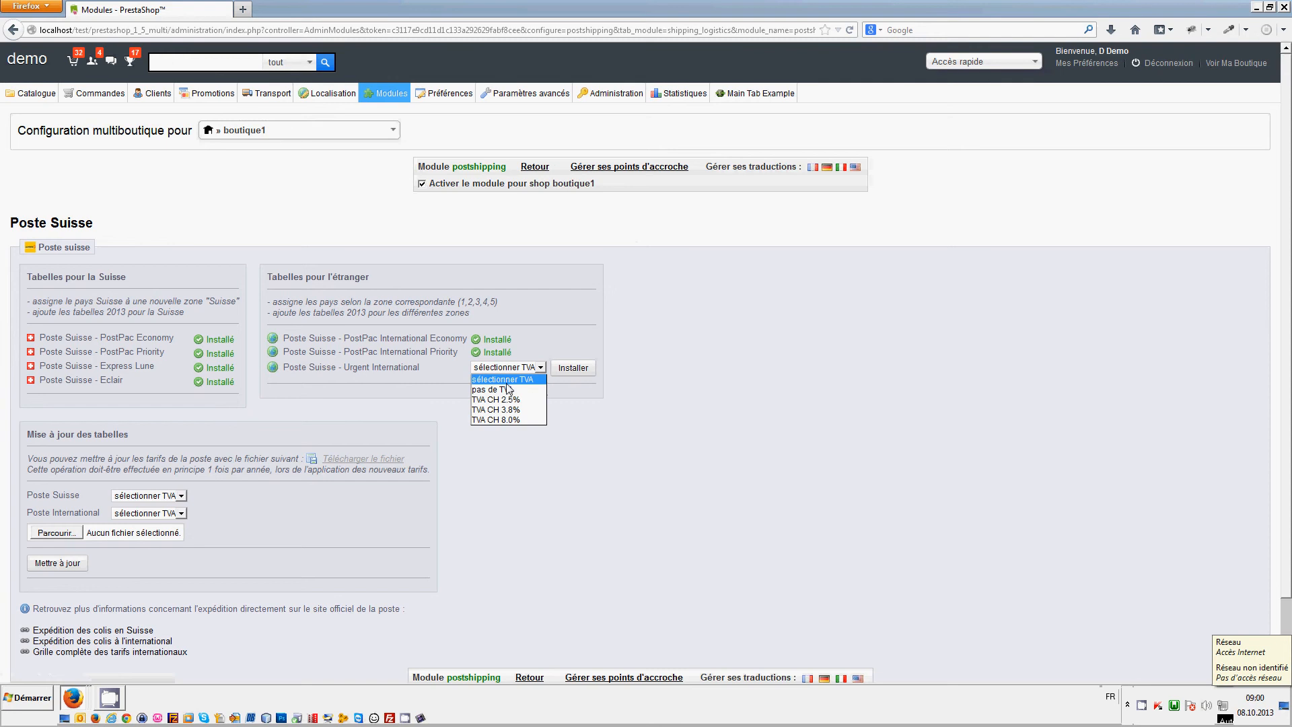
pyautogui.click(514, 432)
pyautogui.click(506, 372)
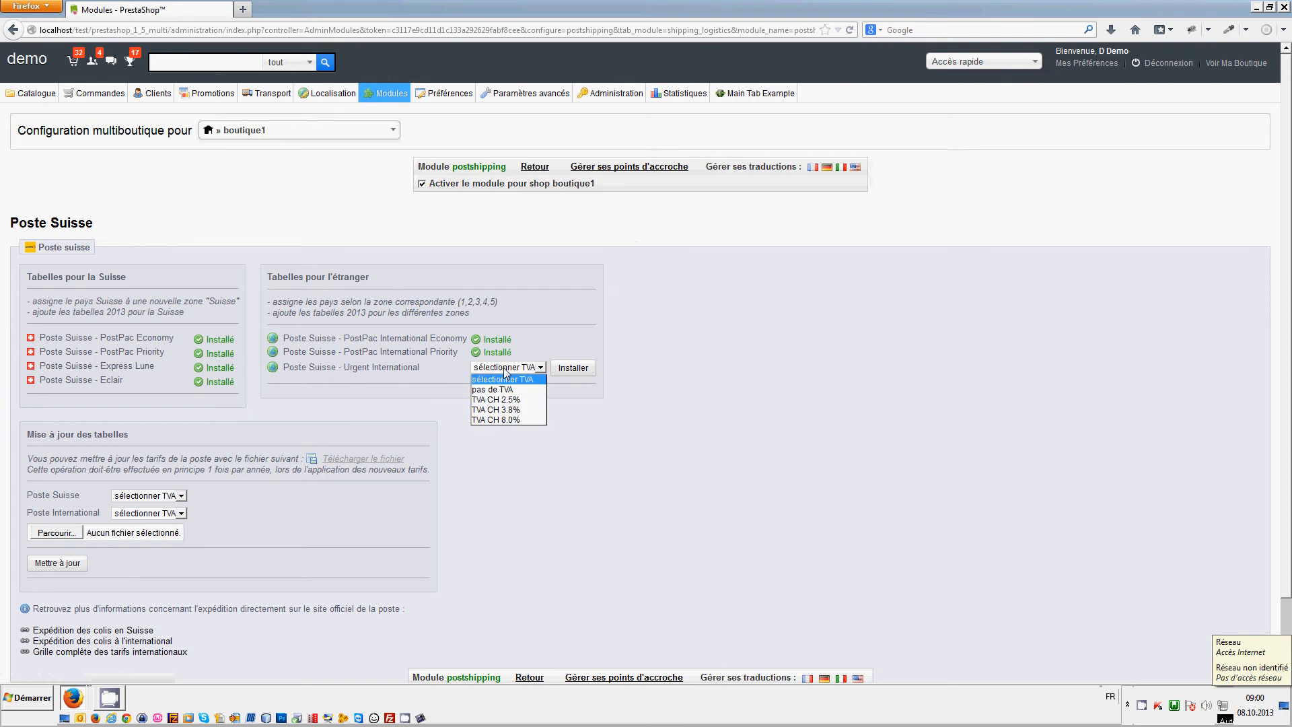
pyautogui.click(522, 420)
pyautogui.click(590, 372)
pyautogui.click(605, 404)
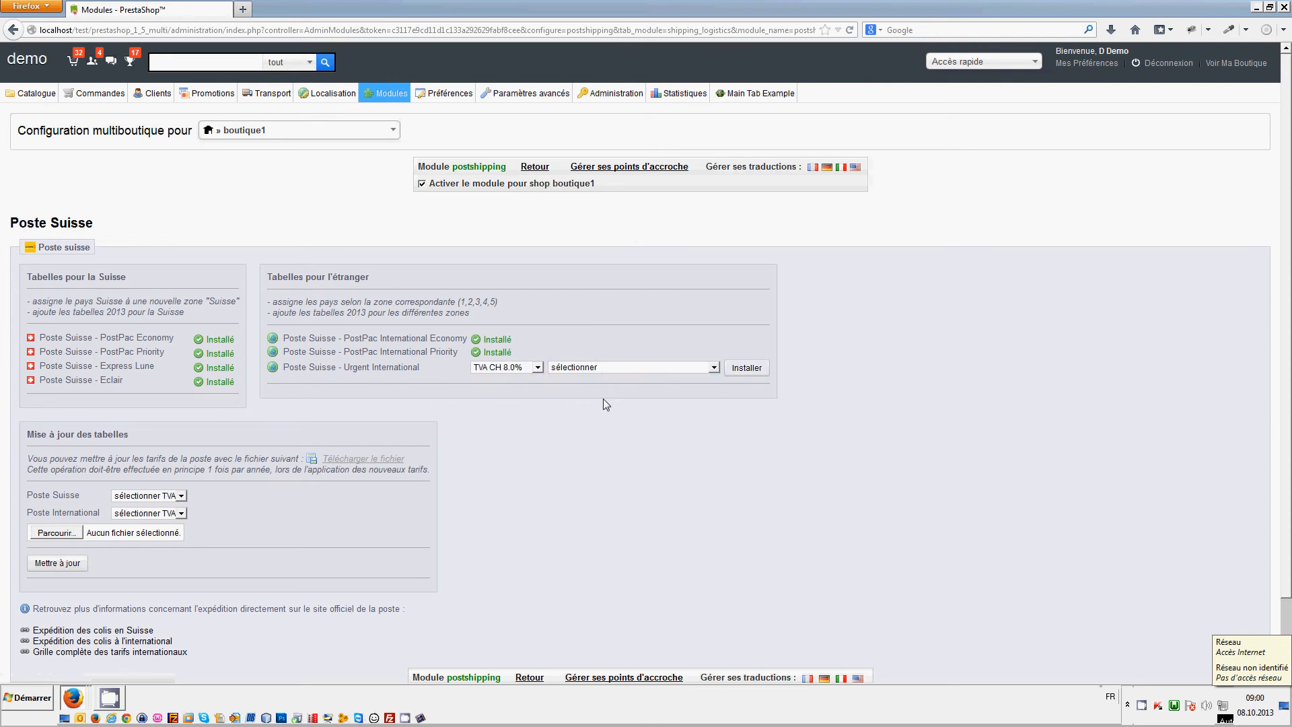
pyautogui.click(738, 370)
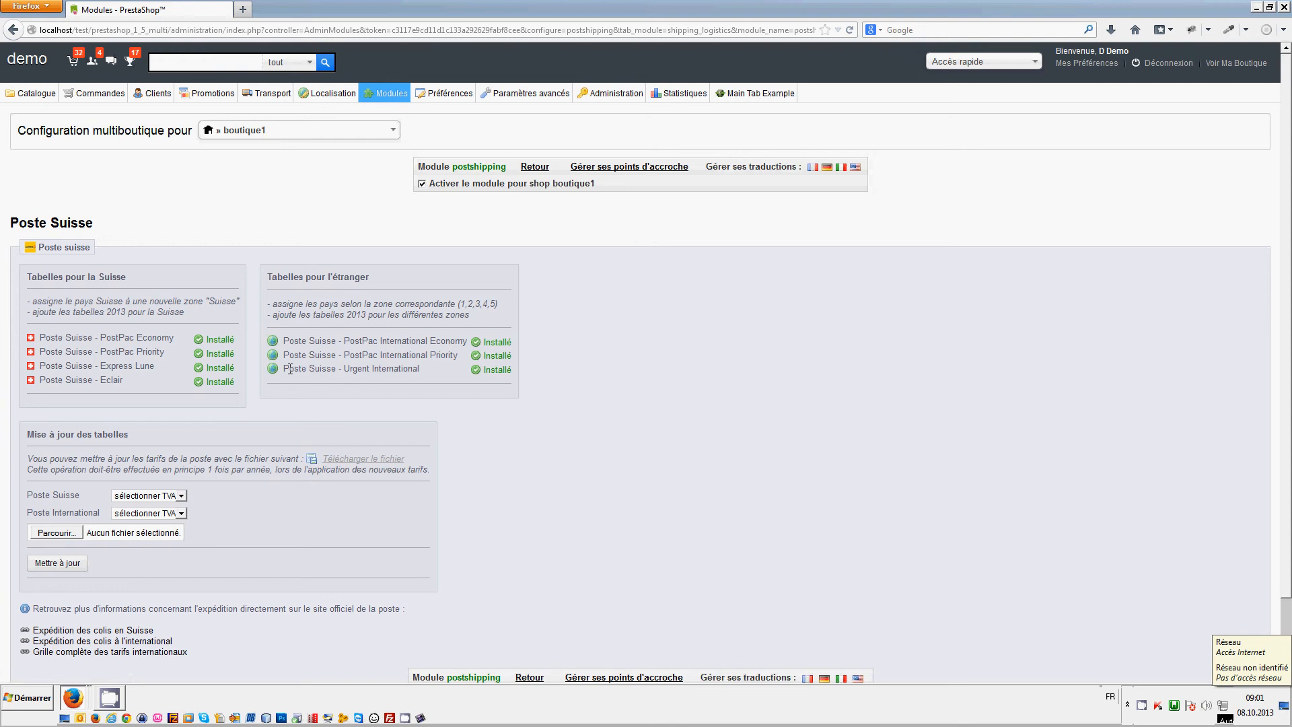
# - Open the complete international tariff grid, laenderuebersicht.pdf, in Adobe Reader
pyautogui.scroll(-2, 125, 423)
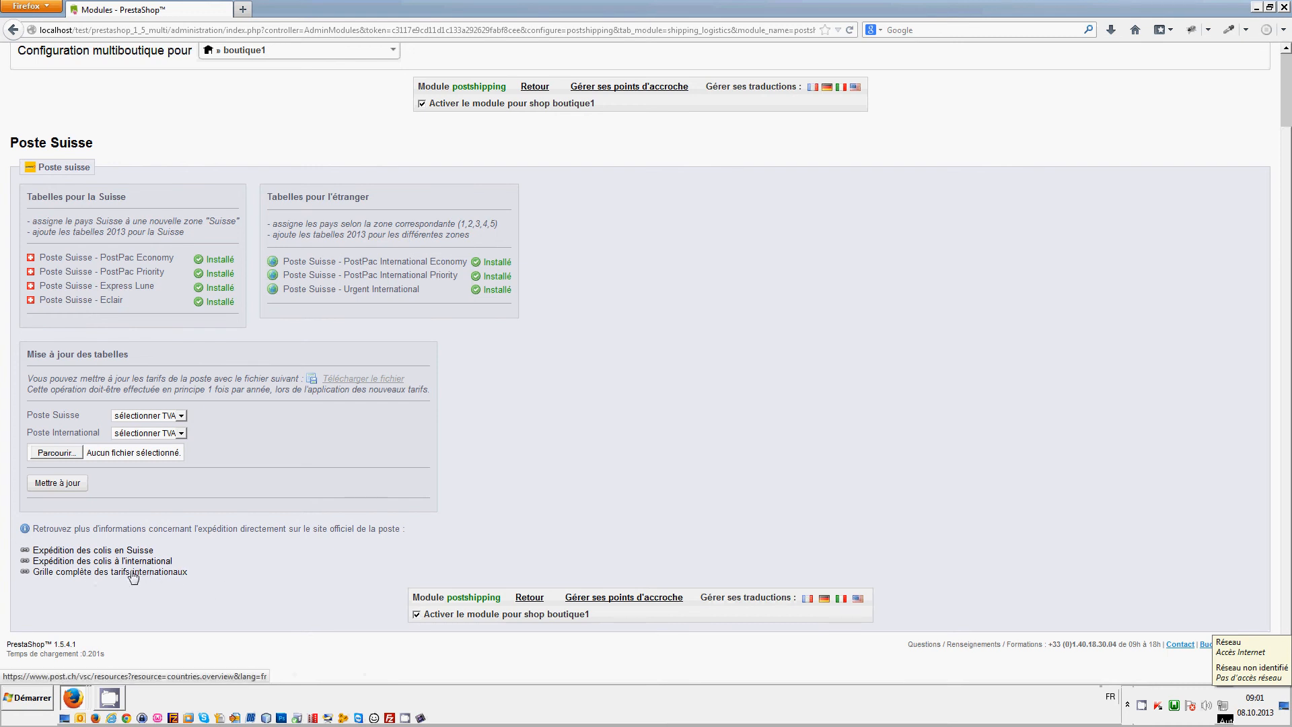
pyautogui.click(108, 572)
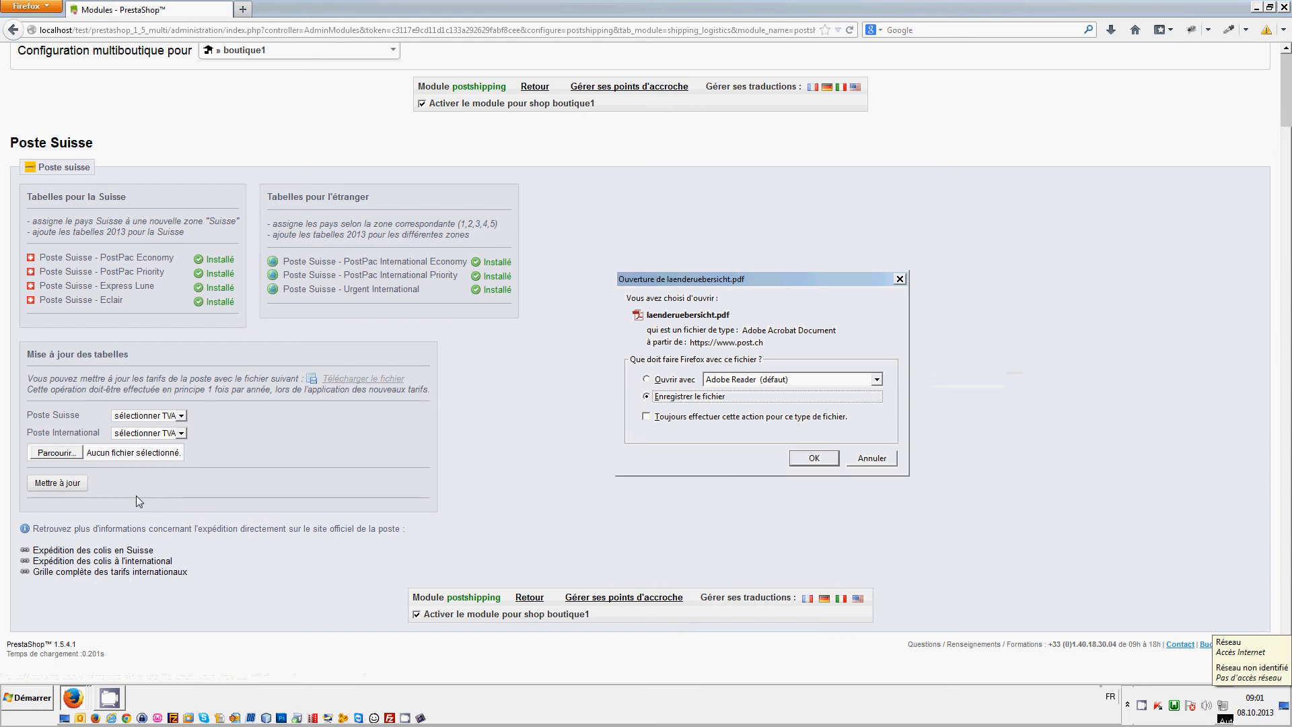
pyautogui.click(647, 379)
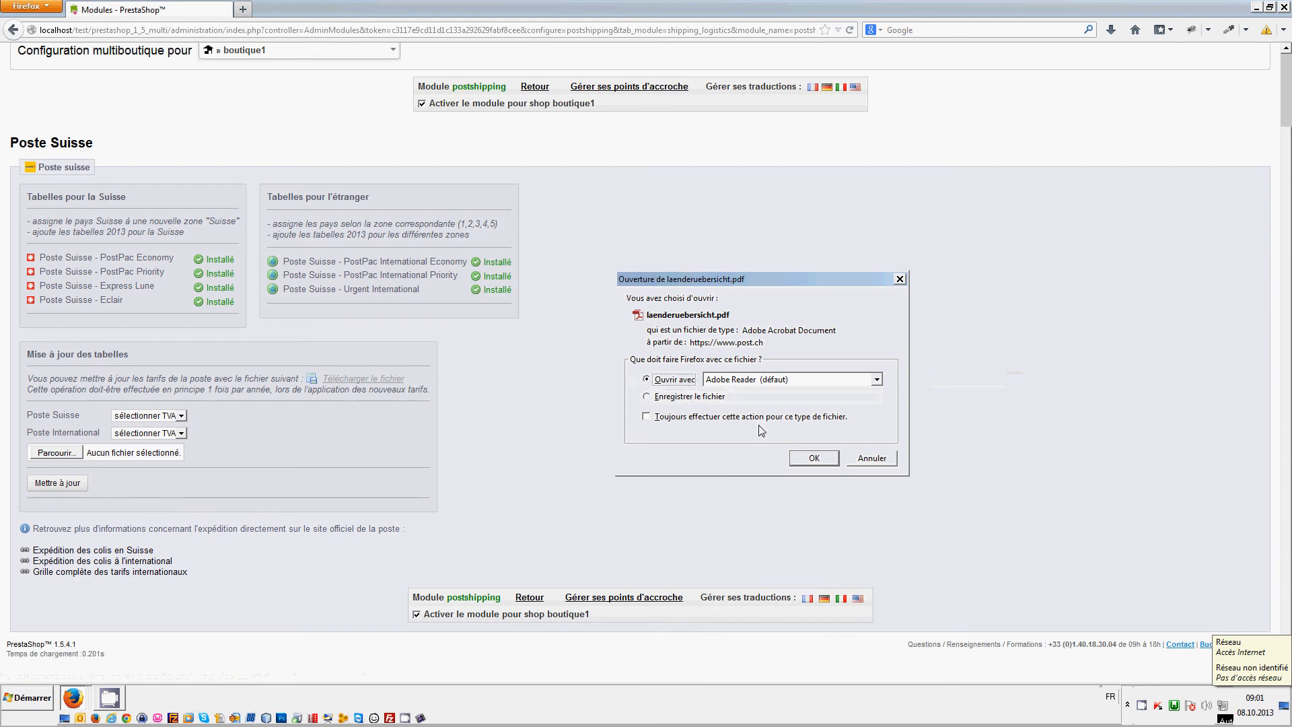
pyautogui.click(812, 458)
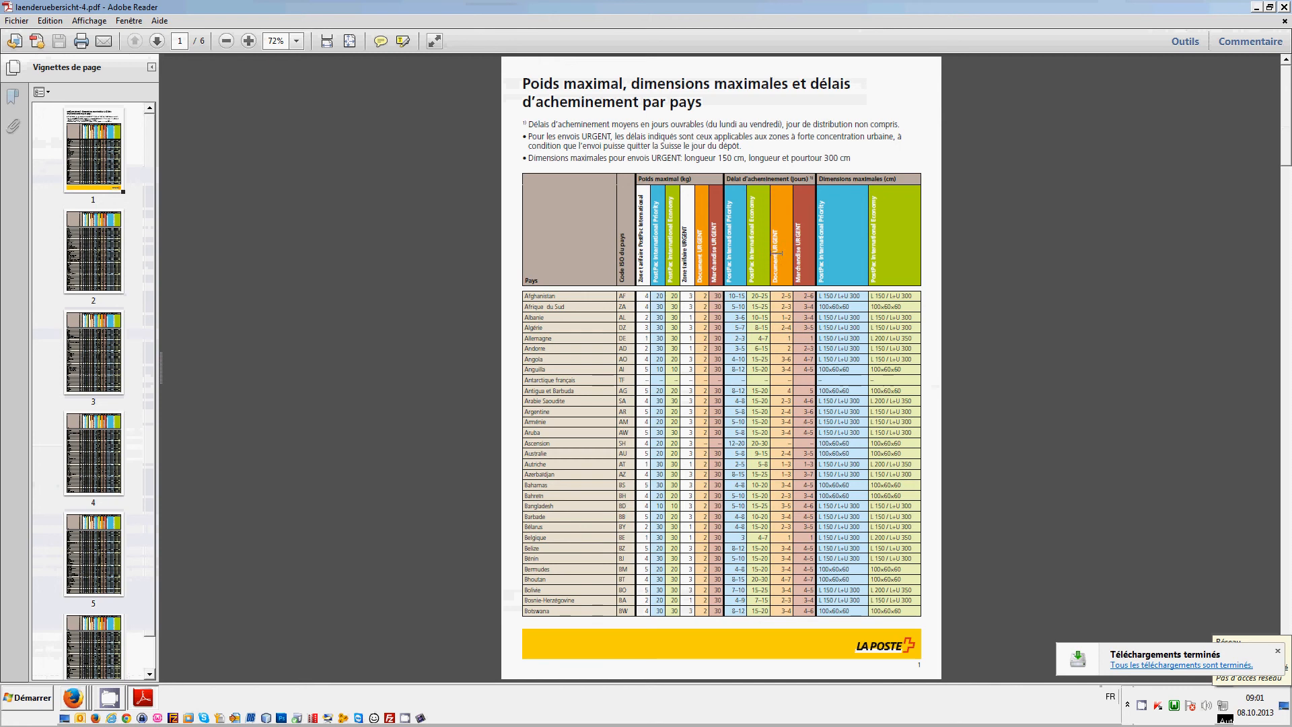
# - Review the per-country zones, weights and dimensions through page 6 of the PDF, and close the document
pyautogui.scroll(-20, 816, 262)
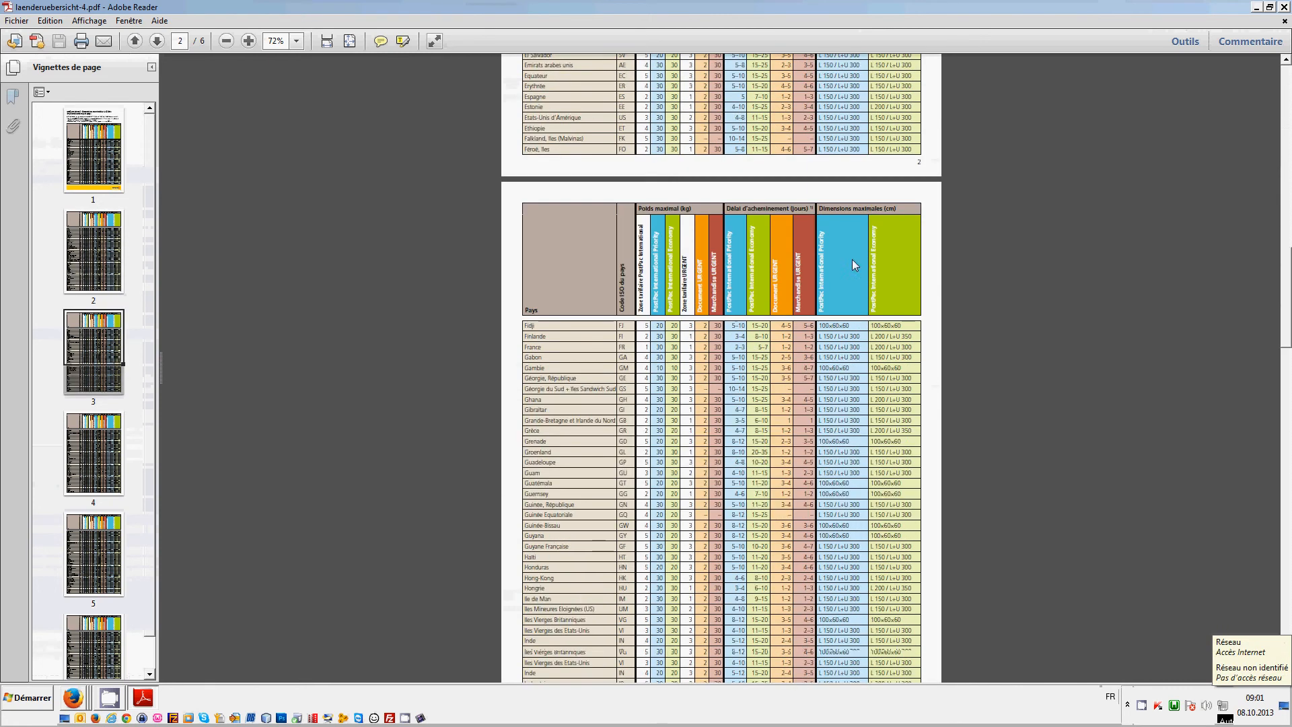
pyautogui.scroll(-20, 852, 259)
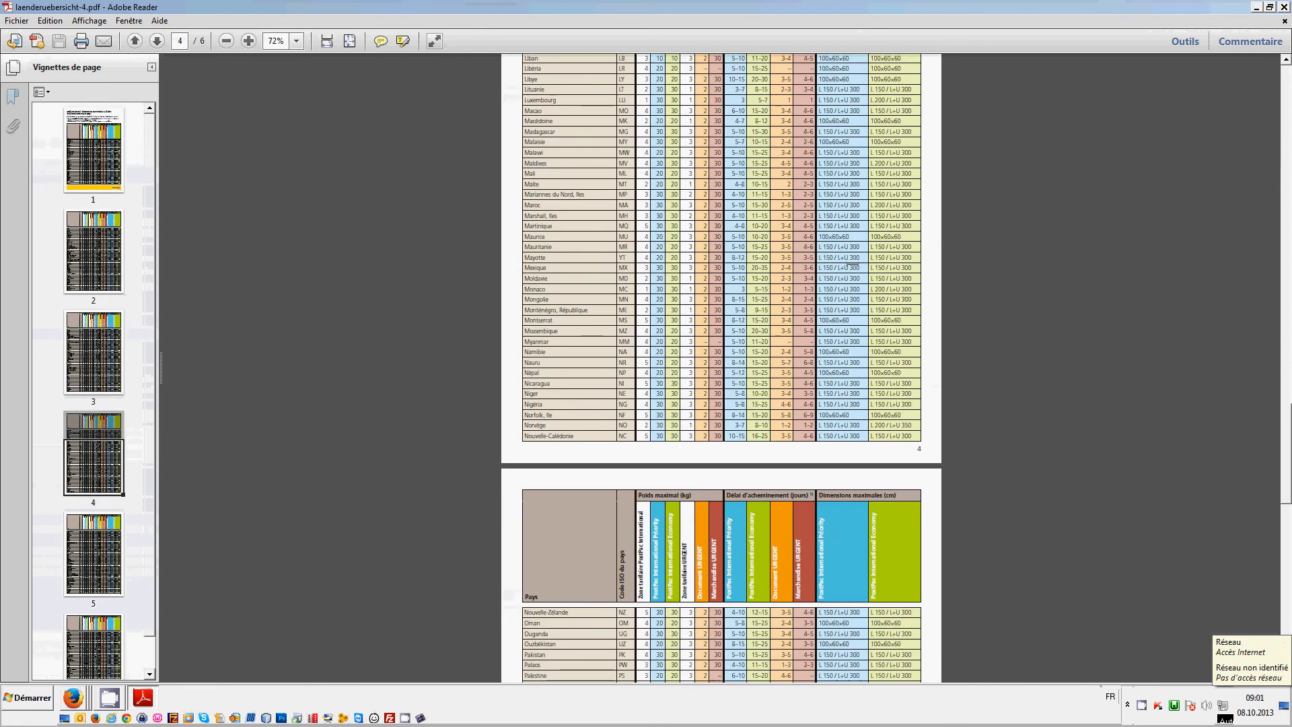
pyautogui.scroll(-10, 849, 269)
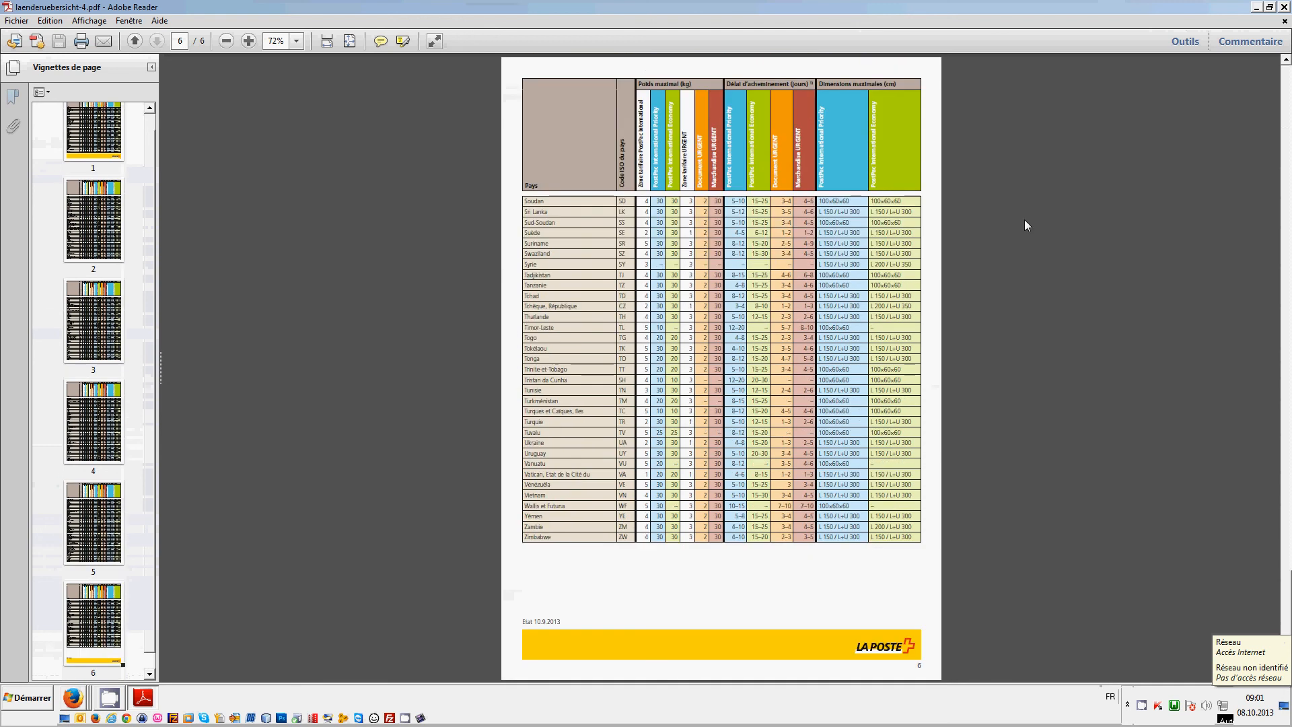
pyautogui.click(1284, 8)
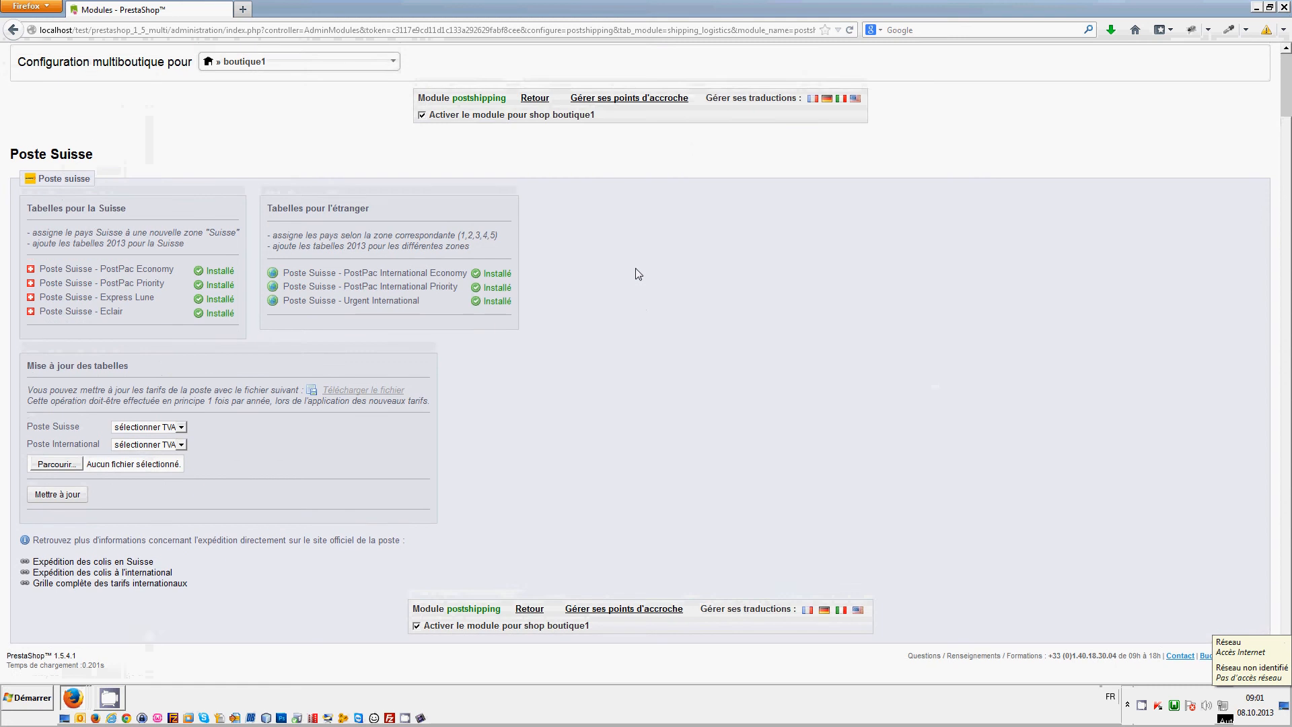
# - Open the Transporteurs list and review the Poste Suisse carriers, from PostPac Economy through International Urgent - Zone 5
pyautogui.scroll(2, 634, 274)
pyautogui.moveTo(267, 93)
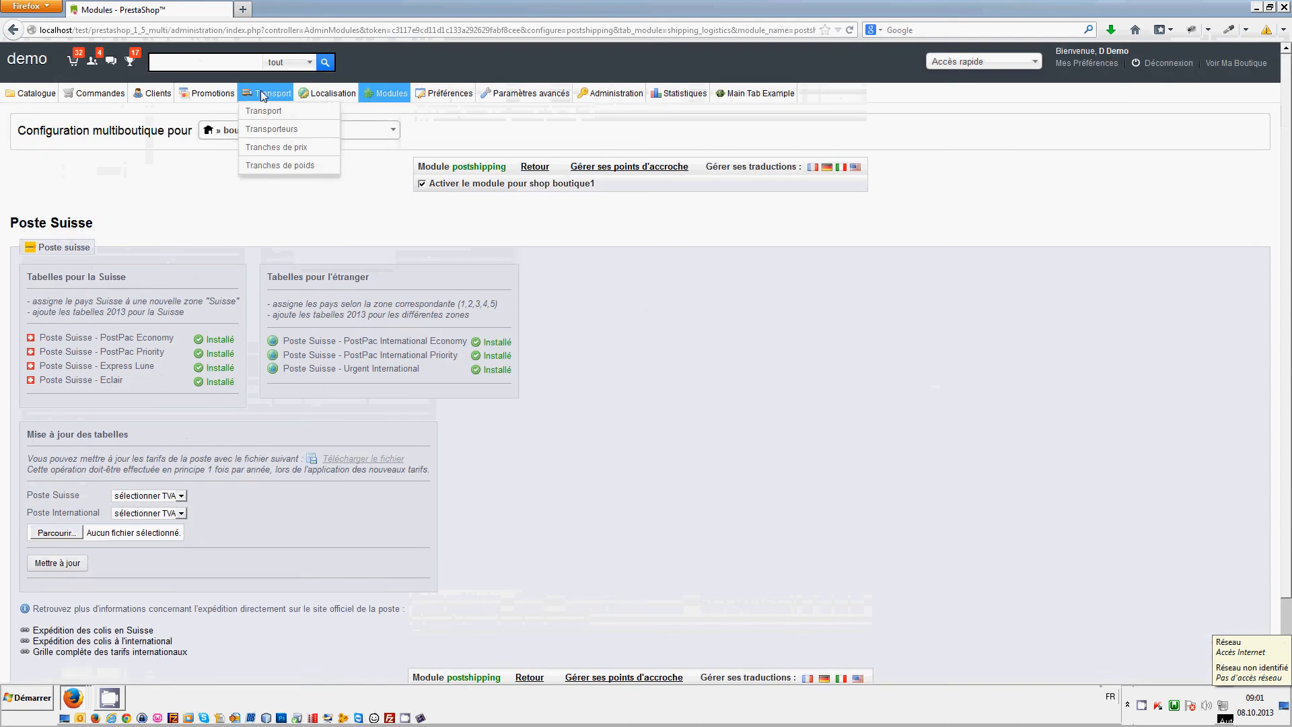
pyautogui.click(274, 131)
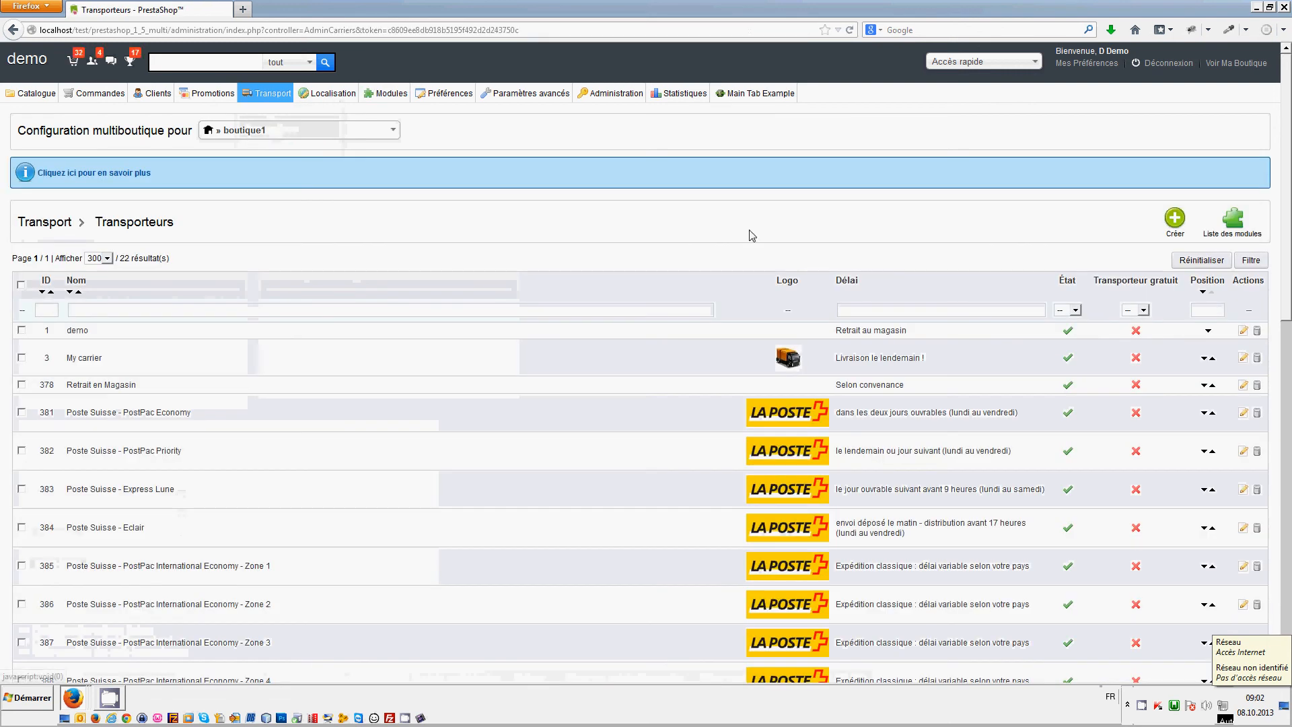
pyautogui.scroll(-5, 1035, 280)
pyautogui.scroll(-3, 1034, 280)
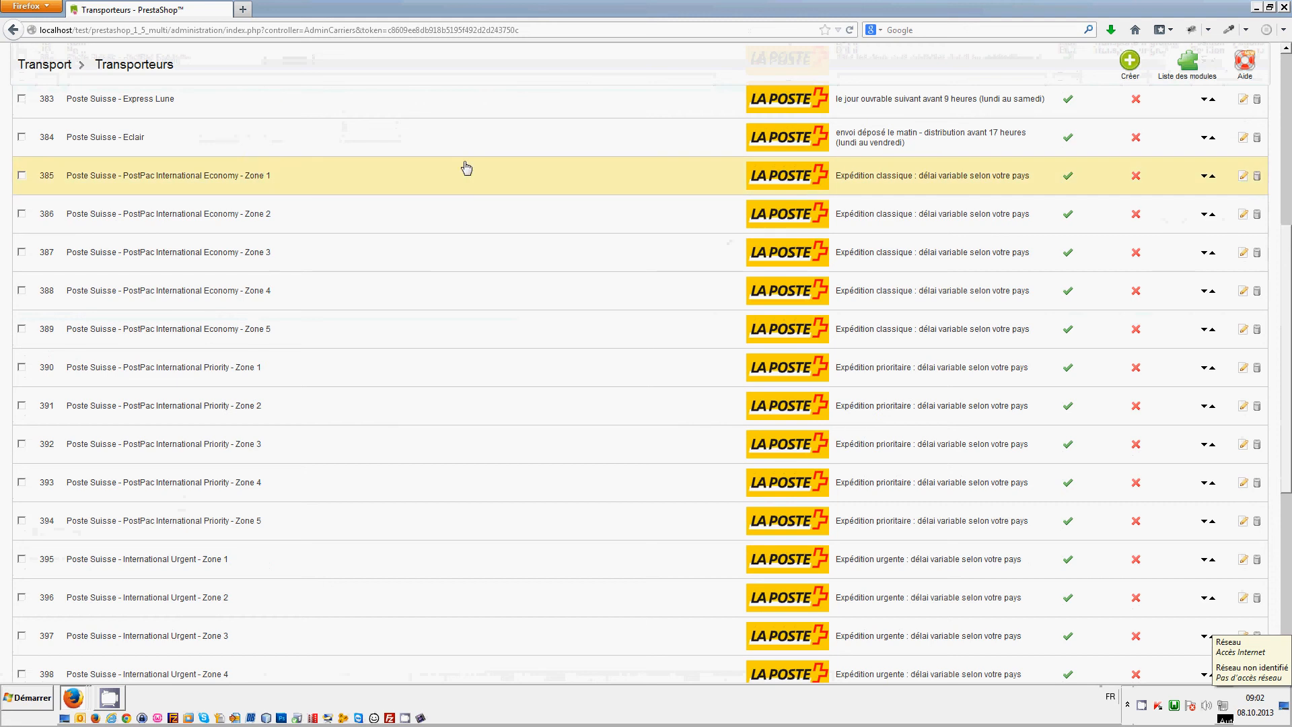
pyautogui.scroll(2, 623, 193)
pyautogui.scroll(-3, 541, 178)
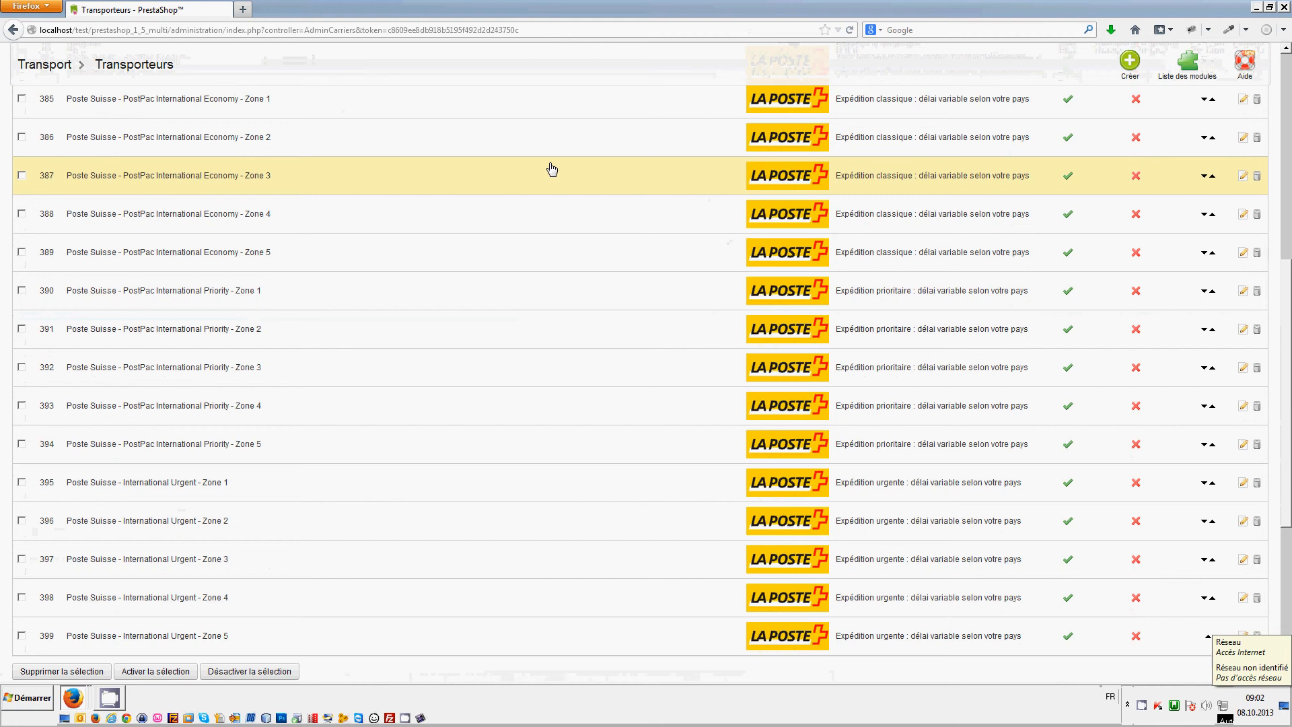
pyautogui.scroll(-3, 551, 168)
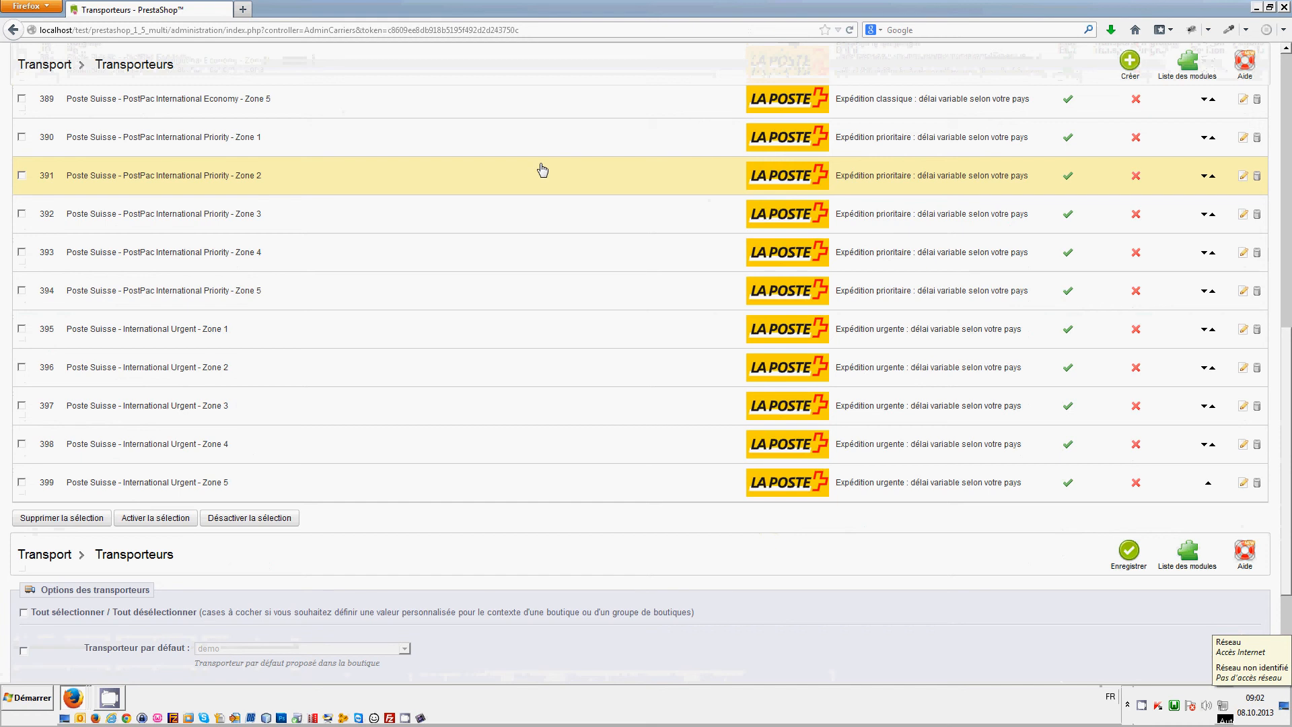
pyautogui.scroll(10, 542, 169)
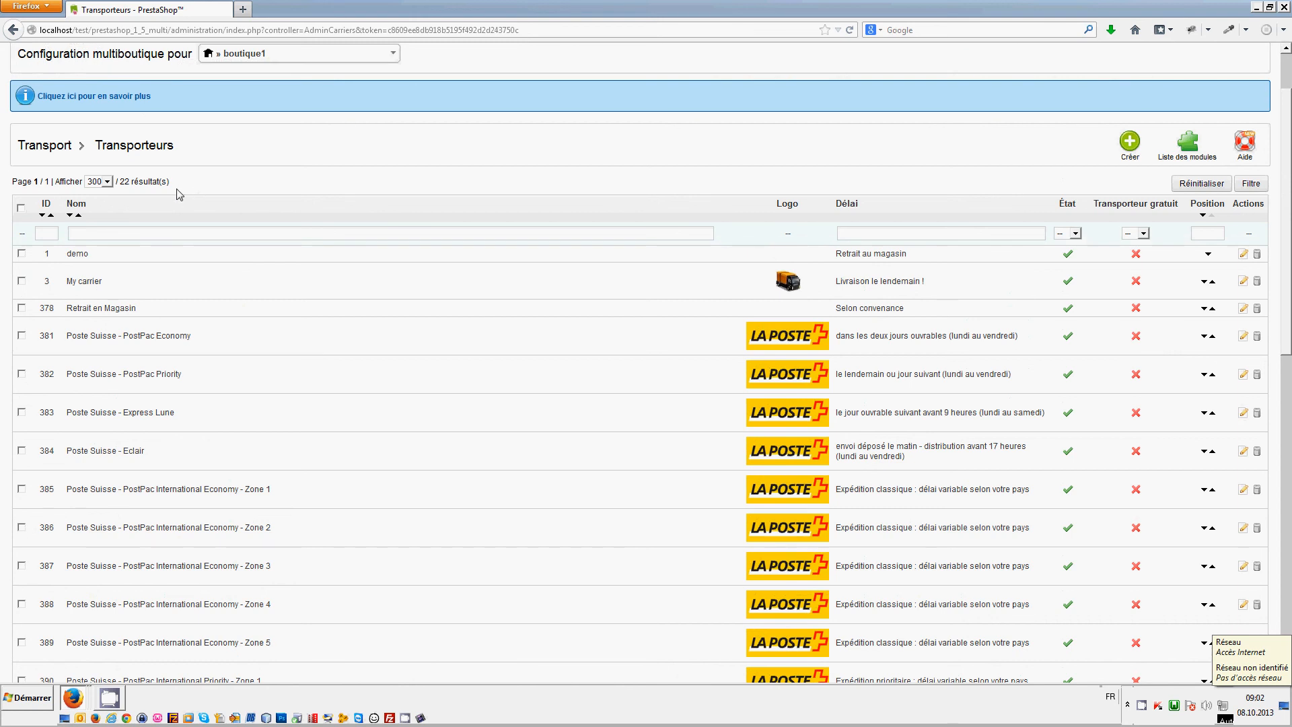
pyautogui.scroll(-5, 450, 245)
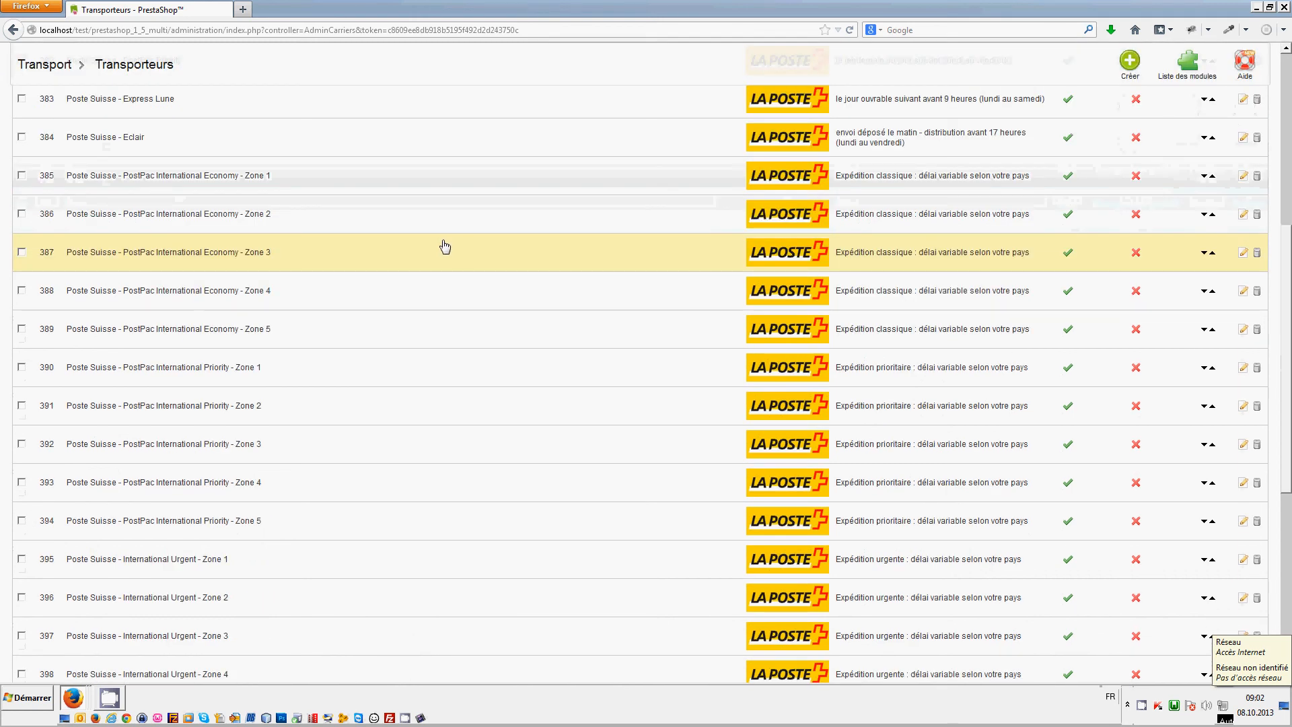
pyautogui.scroll(5, 444, 246)
# - Open the Tranches de poids list and review the weight ranges of the domestic and international Poste Suisse carriers
pyautogui.moveTo(269, 94)
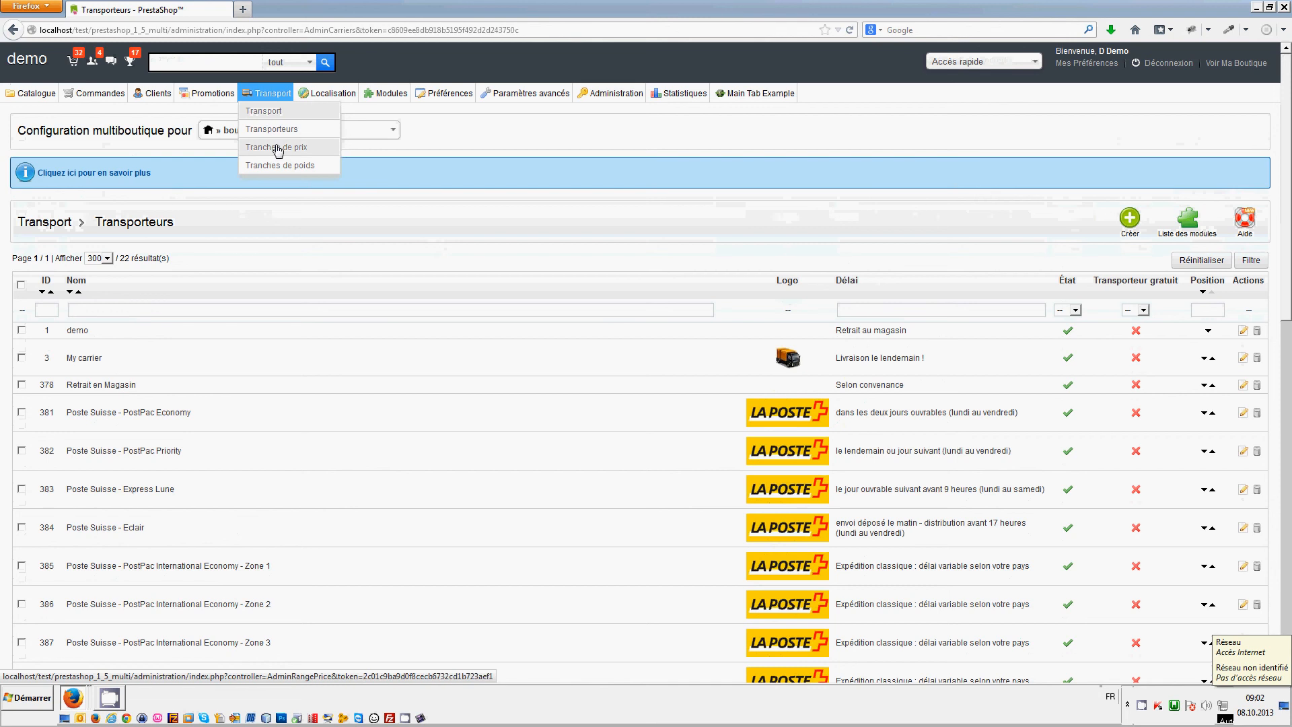
pyautogui.click(278, 165)
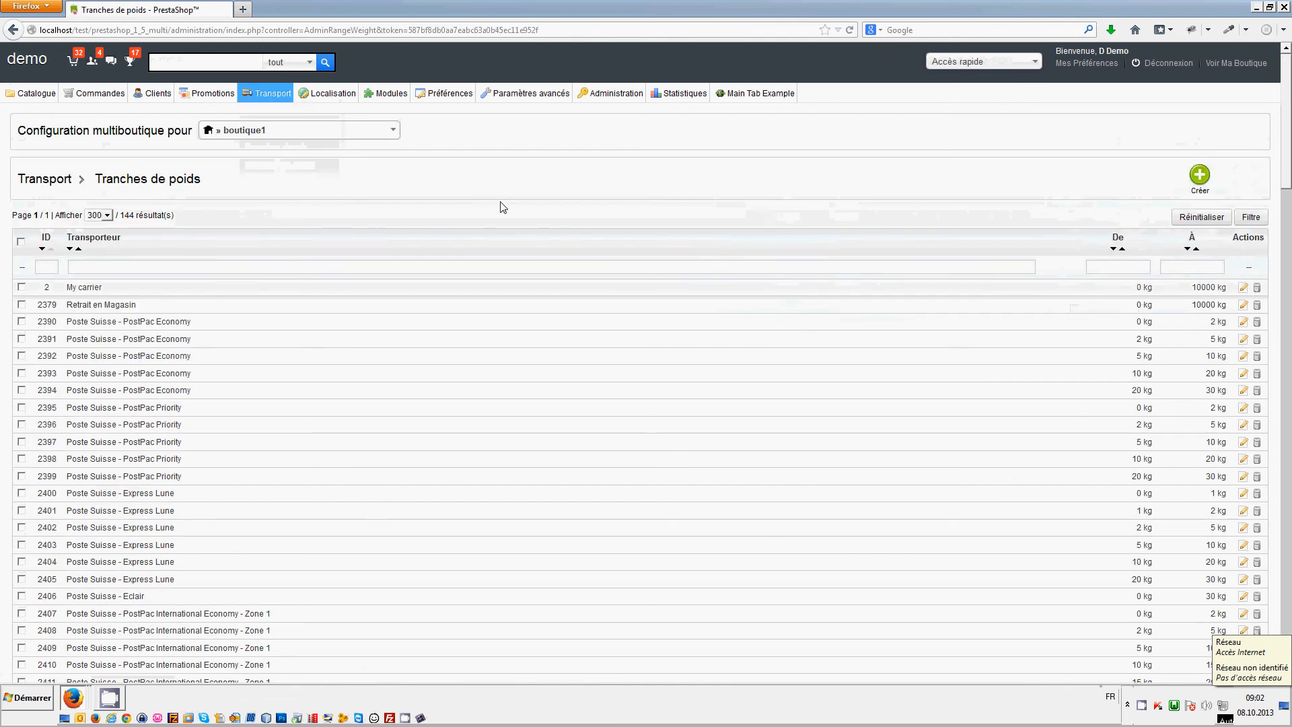
pyautogui.scroll(-20, 927, 262)
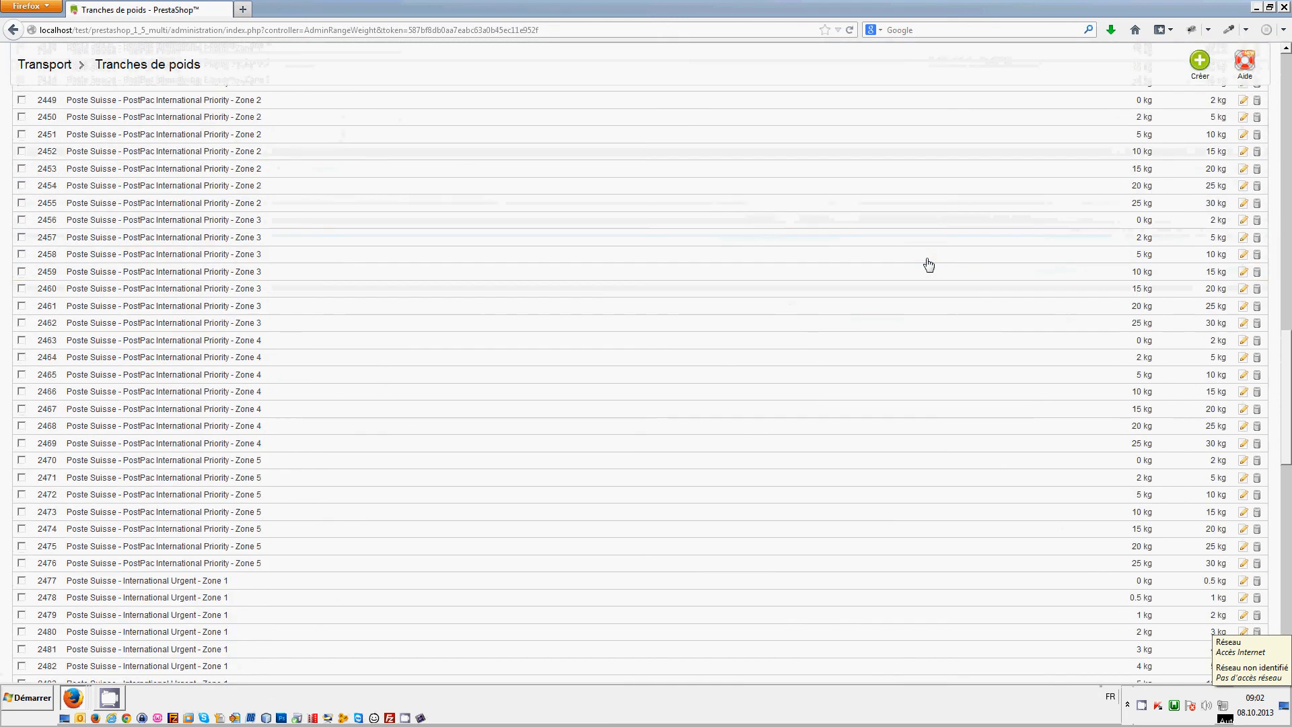
pyautogui.scroll(-10, 926, 263)
pyautogui.scroll(3, 874, 263)
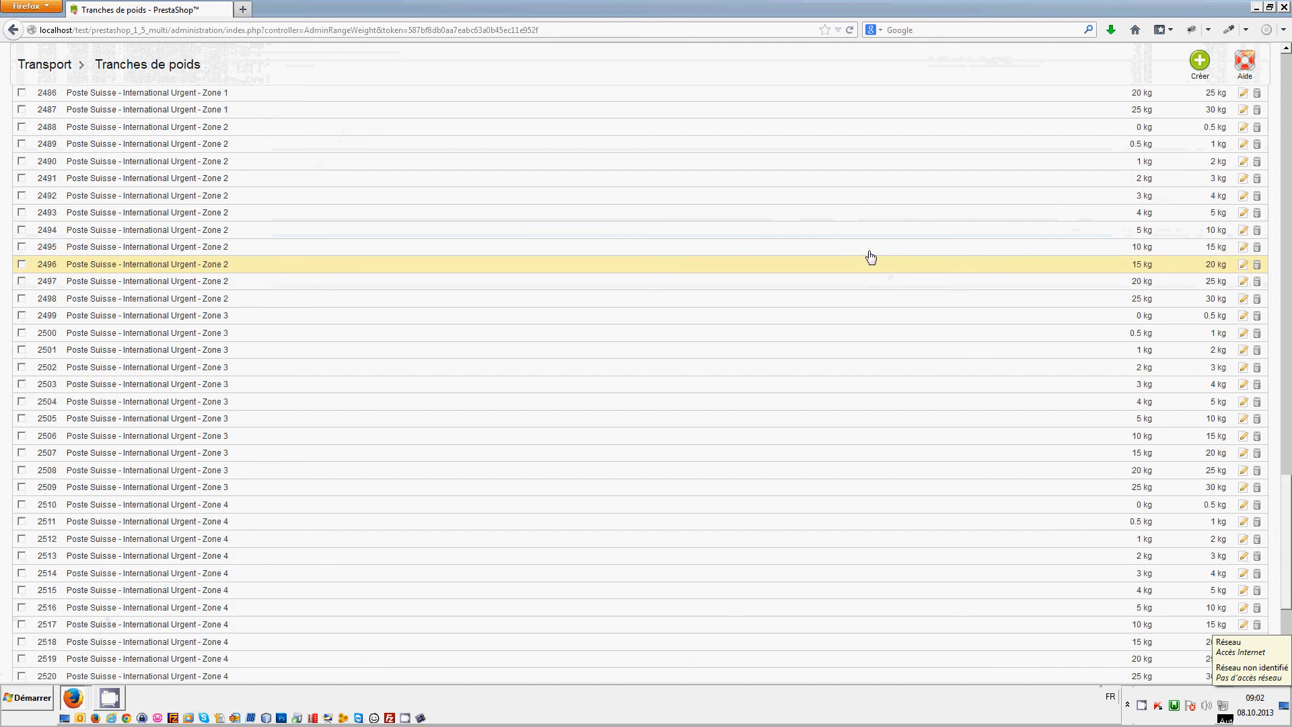
pyautogui.scroll(20, 871, 257)
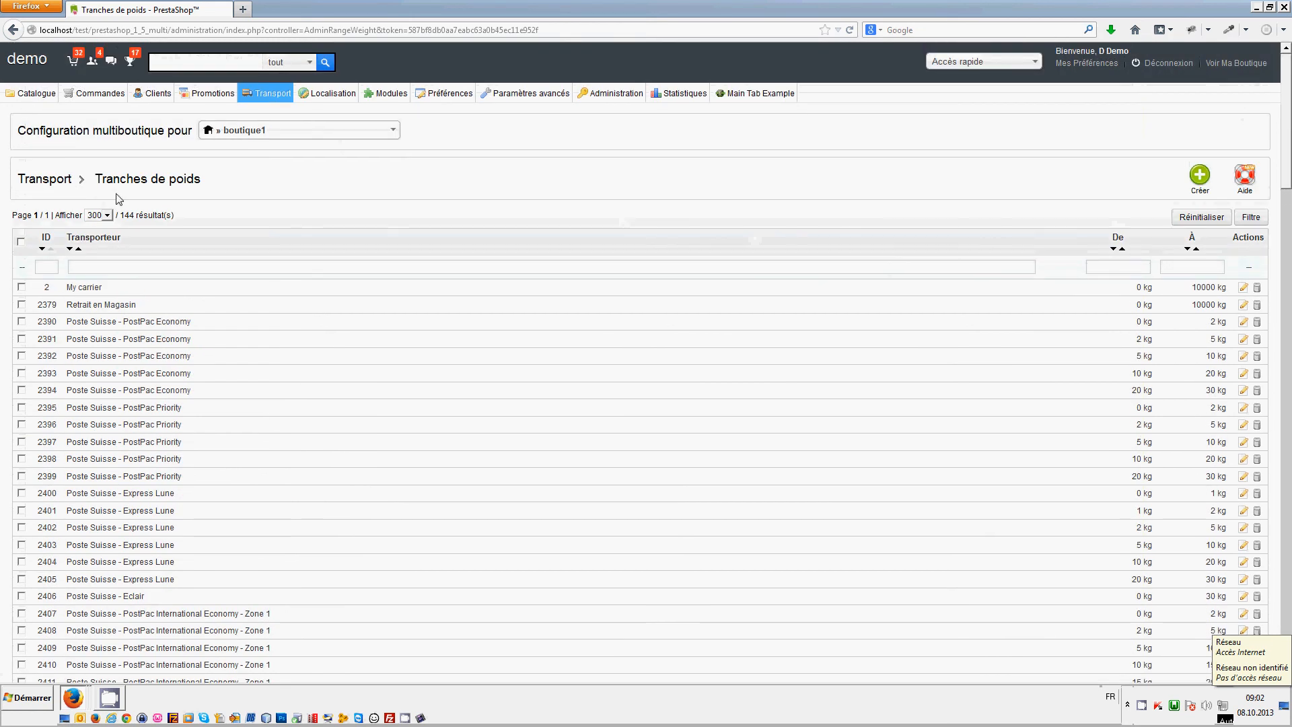
# - In the Transport settings, display the fees by weight range for Poste Suisse - PostPac International Economy - Zone 1
pyautogui.moveTo(368, 101)
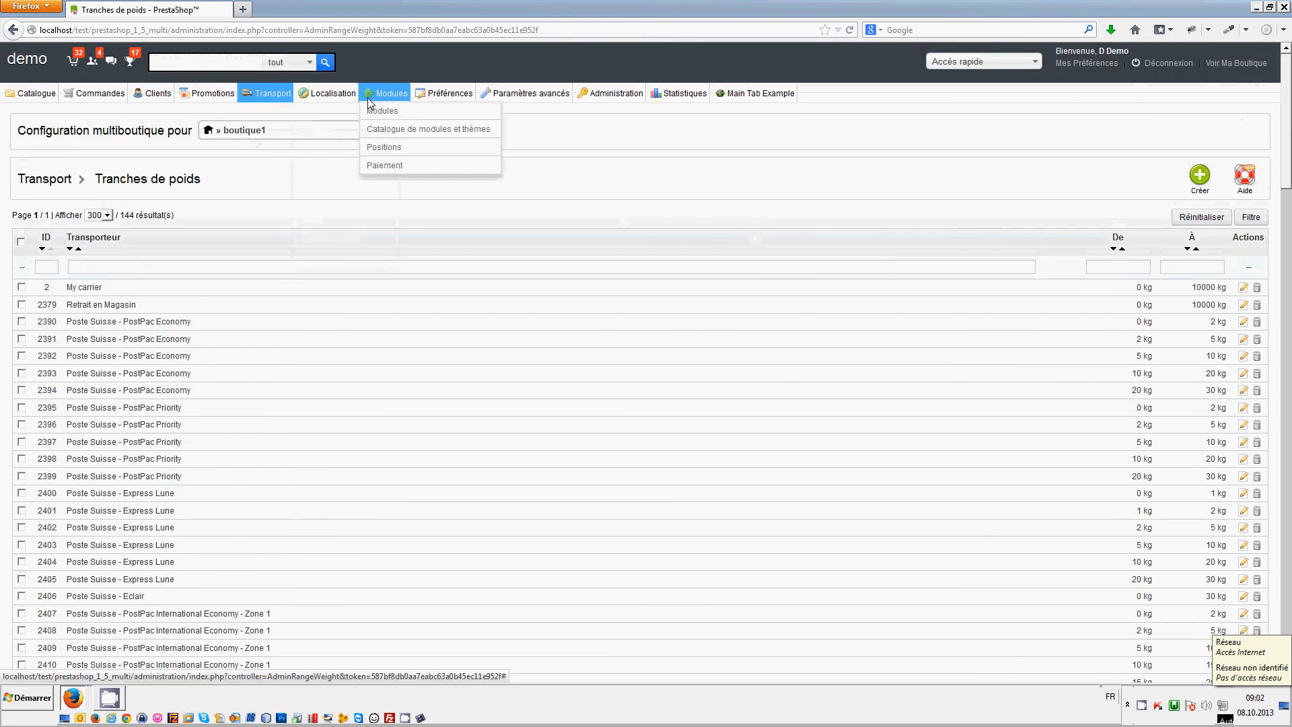
pyautogui.click(266, 111)
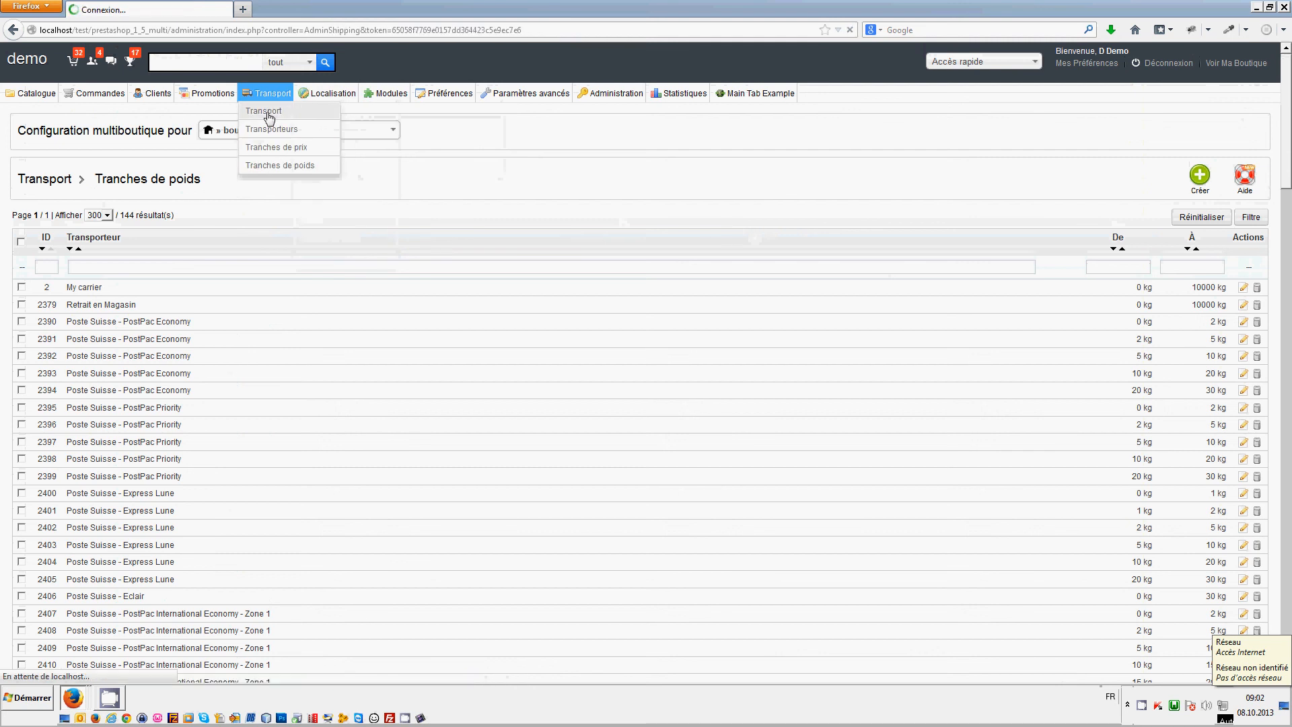
pyautogui.scroll(-2, 218, 280)
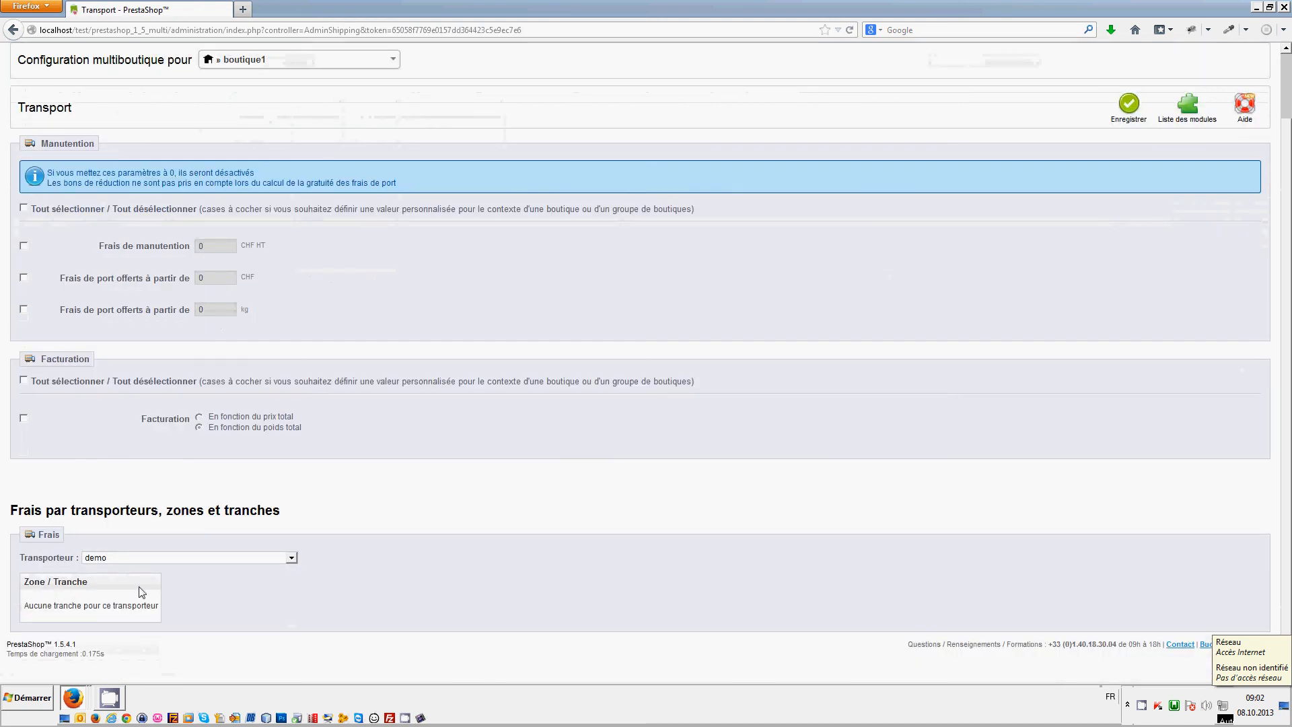
pyautogui.click(155, 558)
pyautogui.scroll(-1, 218, 456)
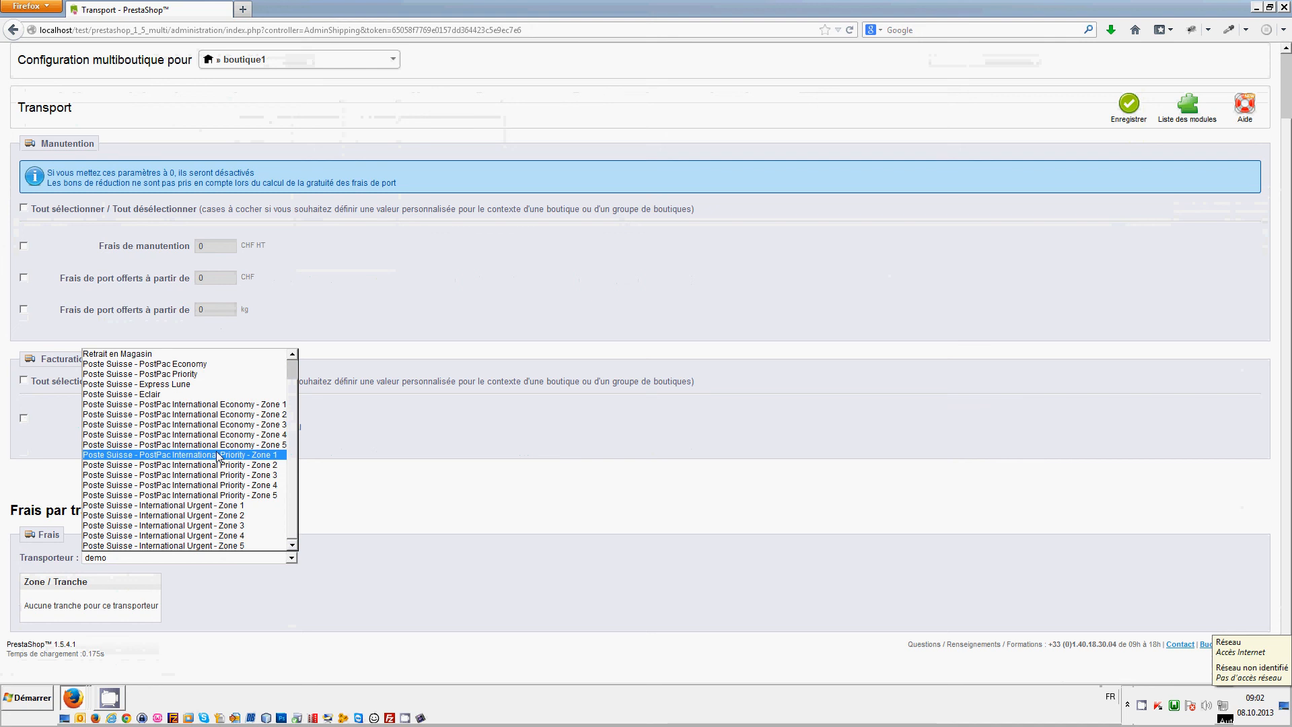
pyautogui.click(219, 403)
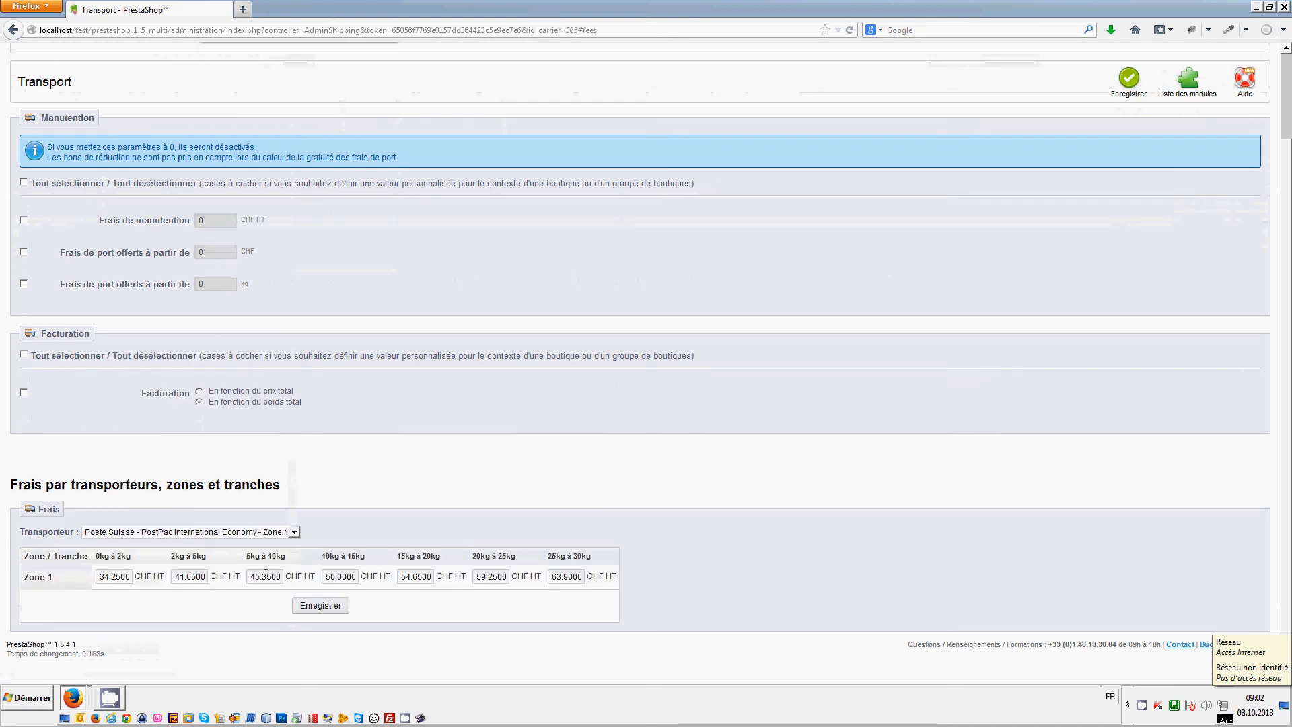
# - Check the fees for PostPac International Economy Zones 2 and 3, PostPac International Priority Zone 1, and domestic PostPac Economy
pyautogui.click(195, 533)
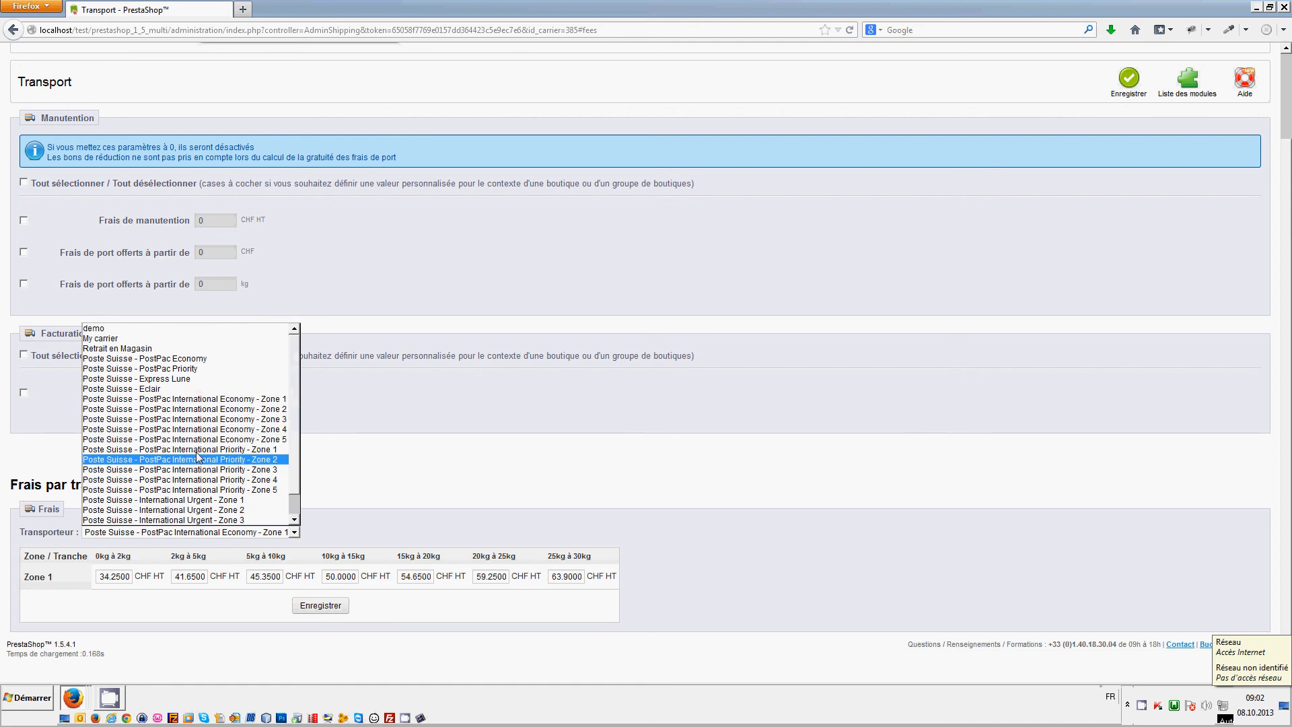
pyautogui.click(194, 409)
pyautogui.click(195, 532)
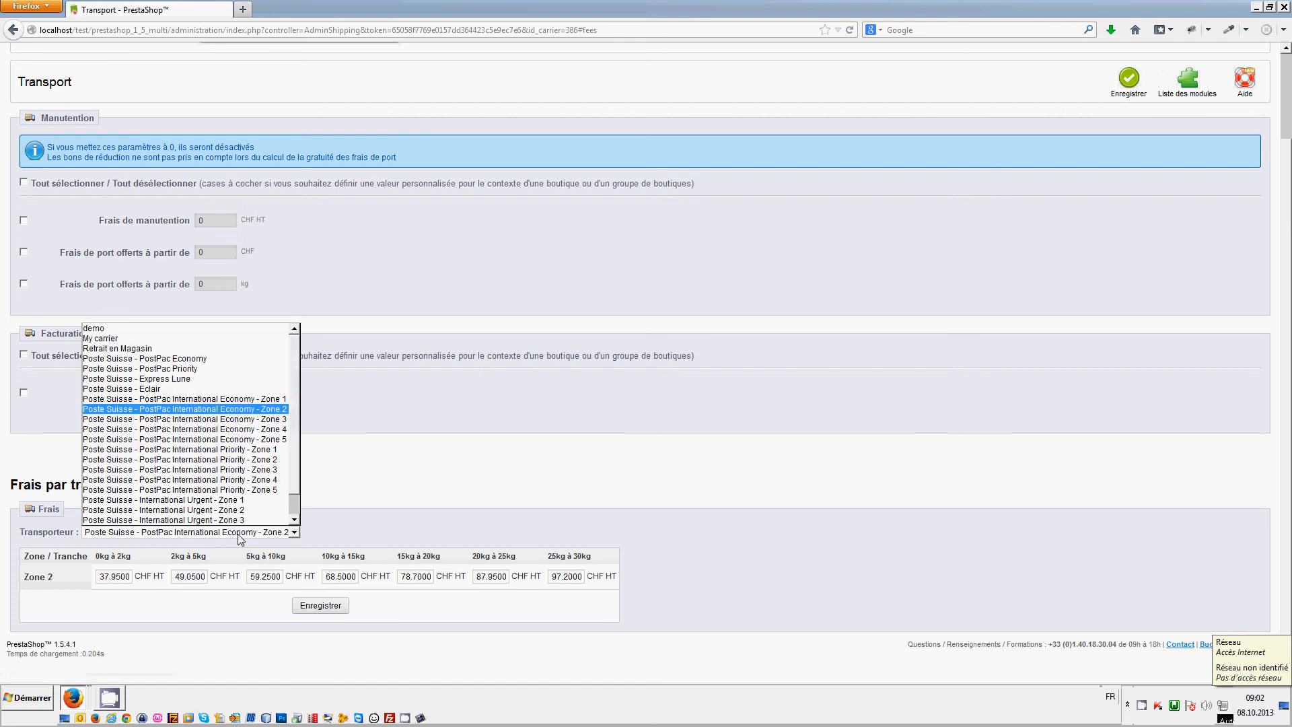
pyautogui.click(237, 419)
pyautogui.click(202, 532)
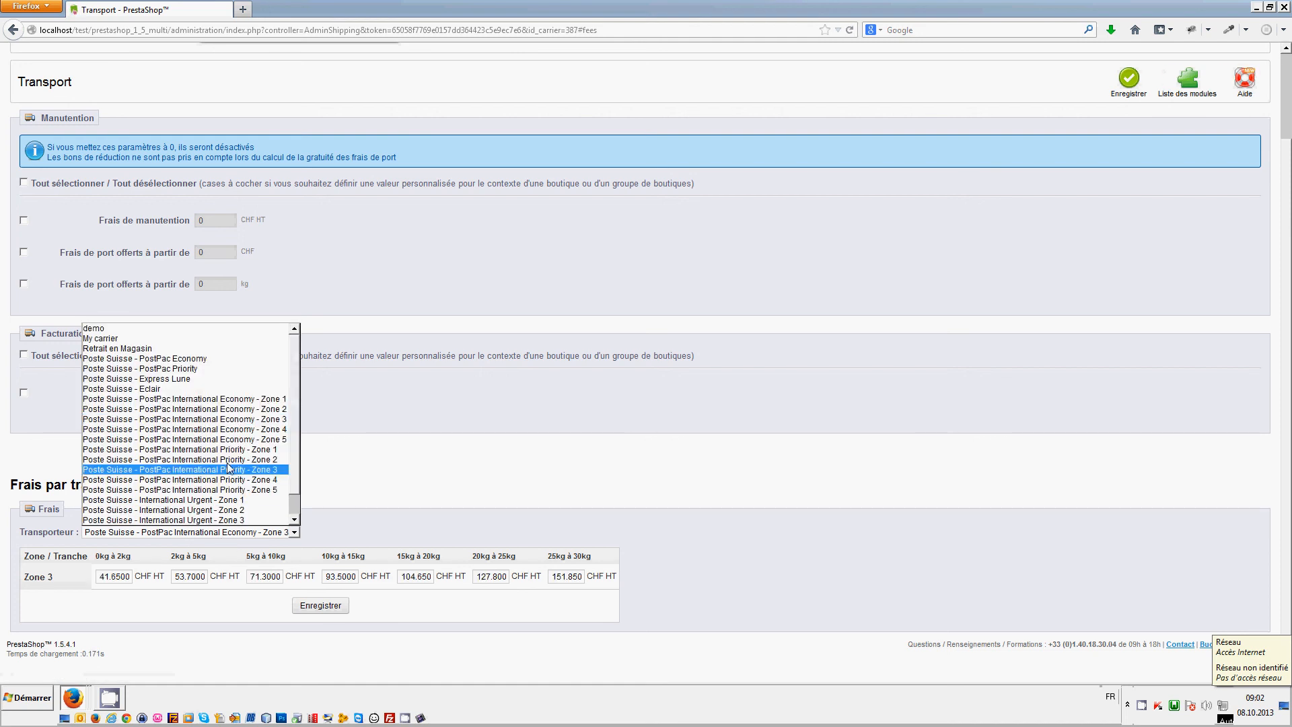
pyautogui.click(234, 449)
pyautogui.click(230, 533)
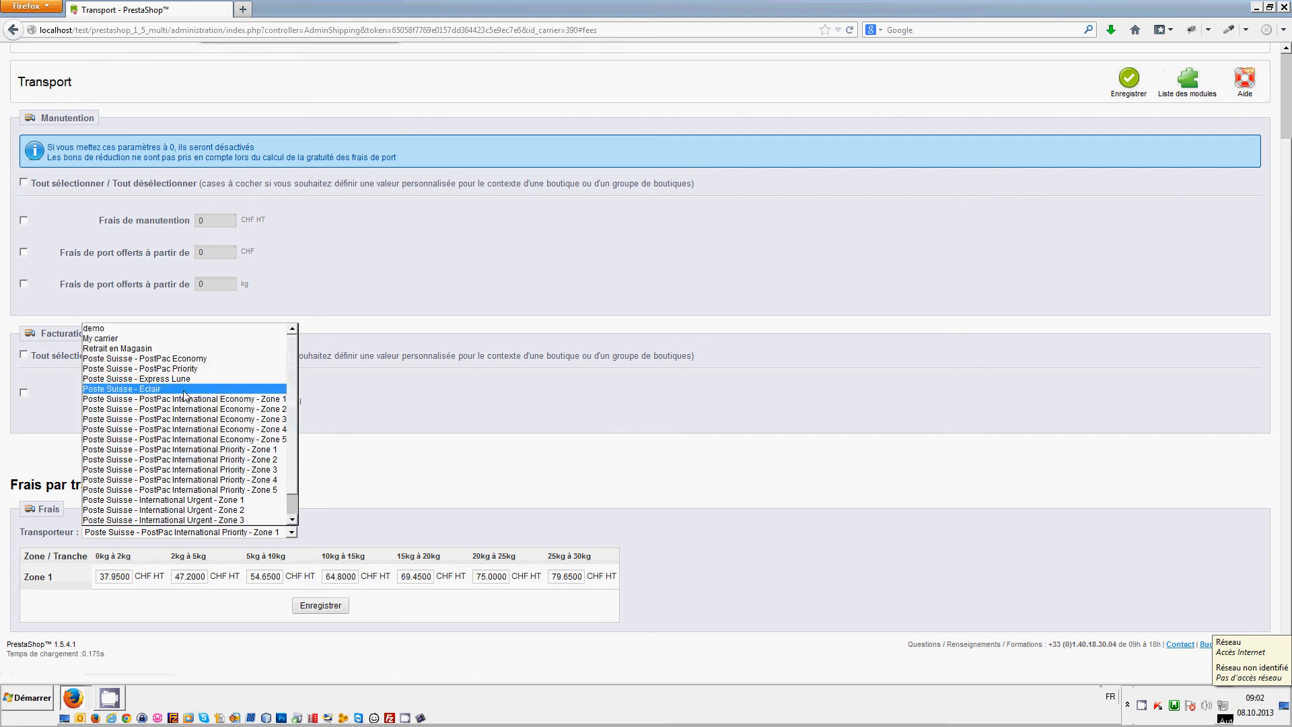
pyautogui.click(176, 358)
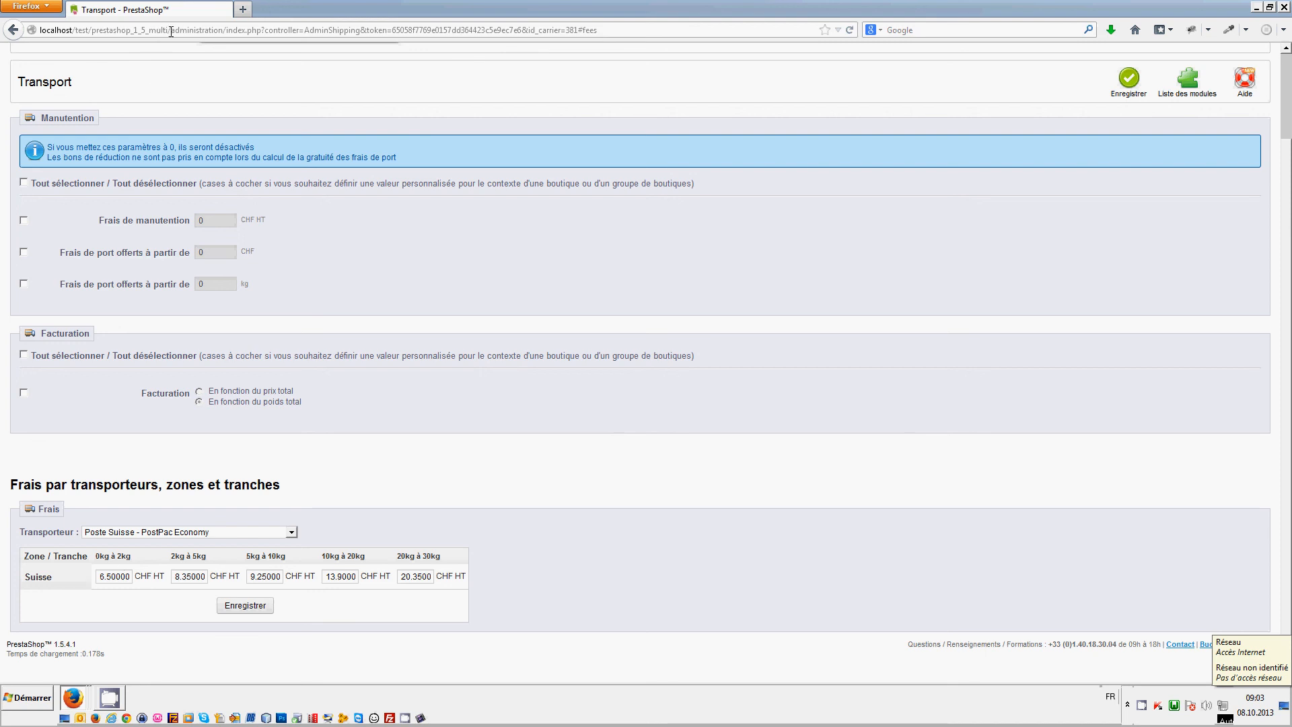
# - Copy the shop's base address, localhost/test/prestashop_1_5_multi/, and open the storefront with it in a new tab placed before the administration tab
pyautogui.moveTo(171, 31); pyautogui.dragTo(31, 32)
pyautogui.hotkey('ctrl', 'c')
pyautogui.hotkey('ctrl', 't')
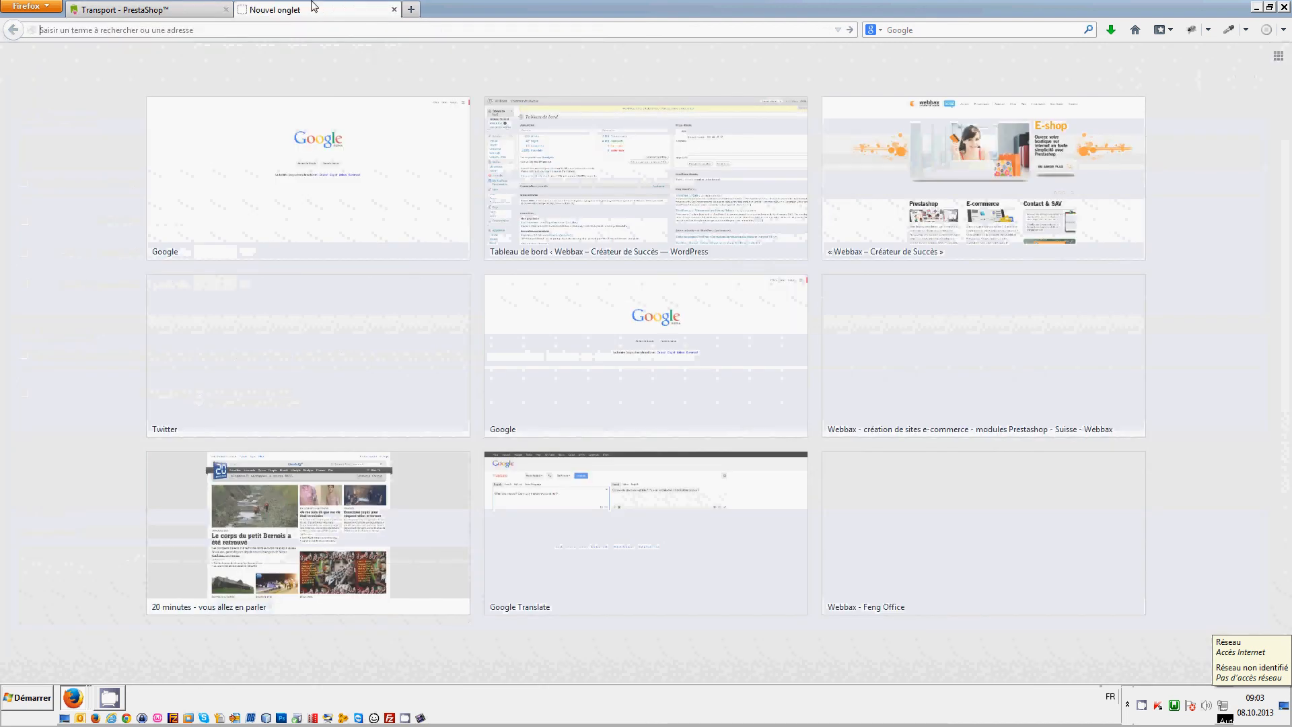
pyautogui.moveTo(311, 8); pyautogui.dragTo(138, 8)
pyautogui.hotkey('ctrl', 'v')
pyautogui.press('Return')
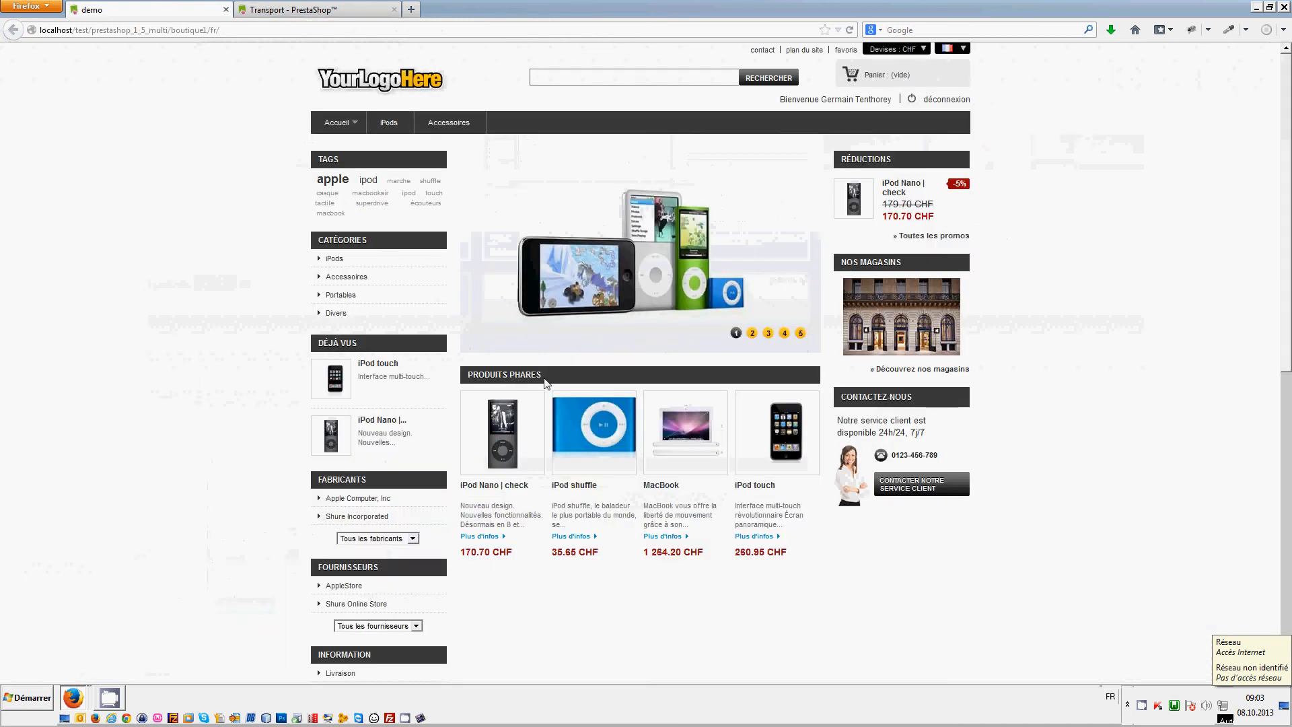
# - Add one iPod Nano | check, 16Go in black, to the cart and start the order
pyautogui.click(494, 438)
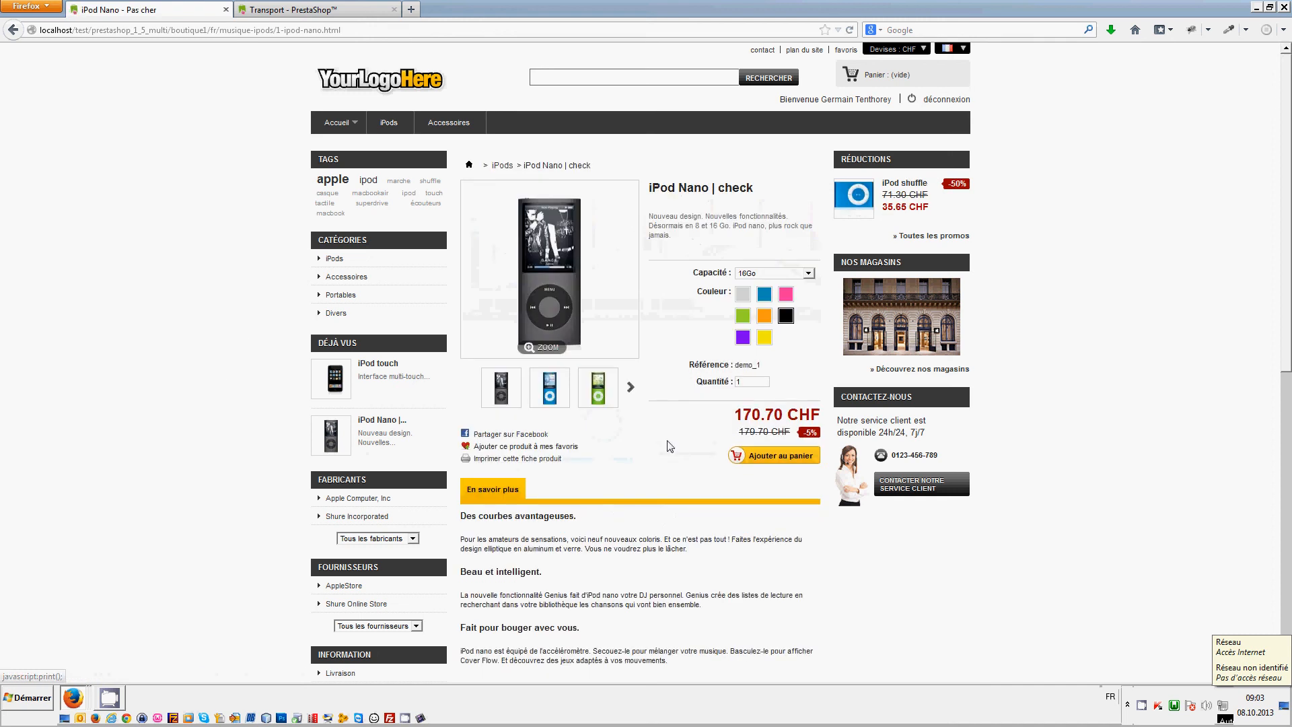
pyautogui.click(763, 463)
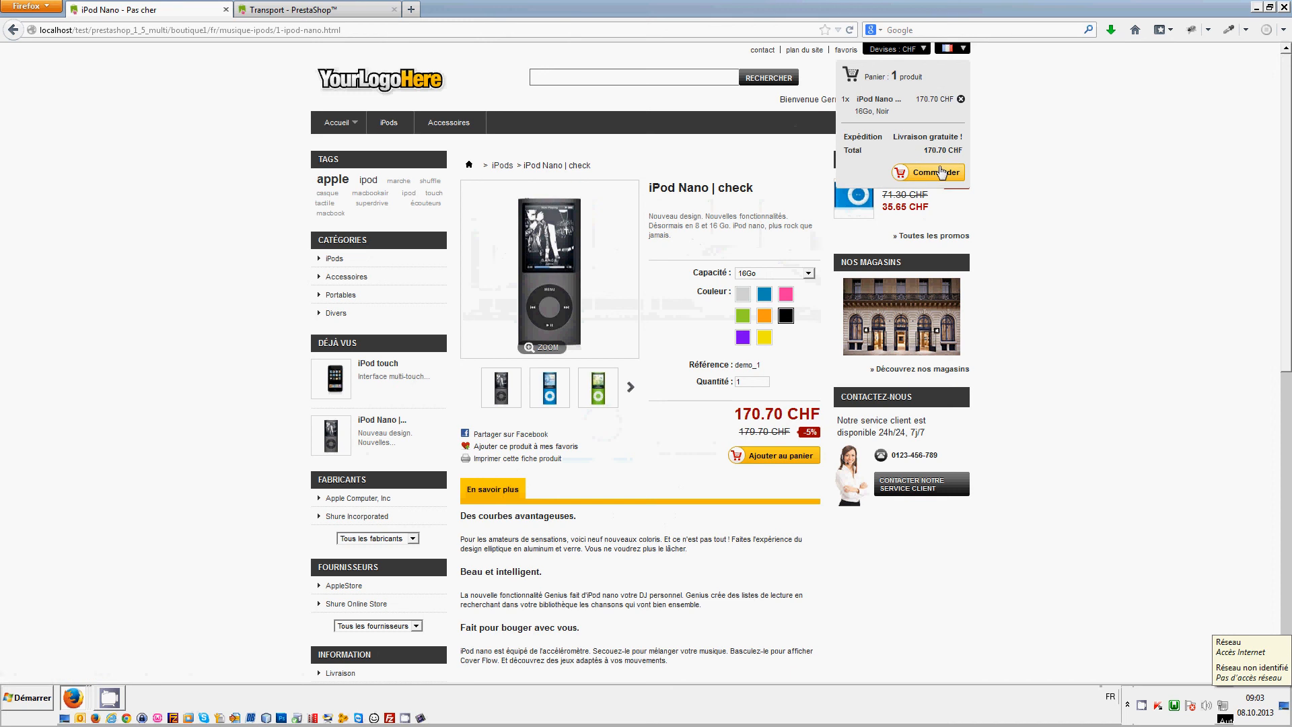
pyautogui.click(939, 174)
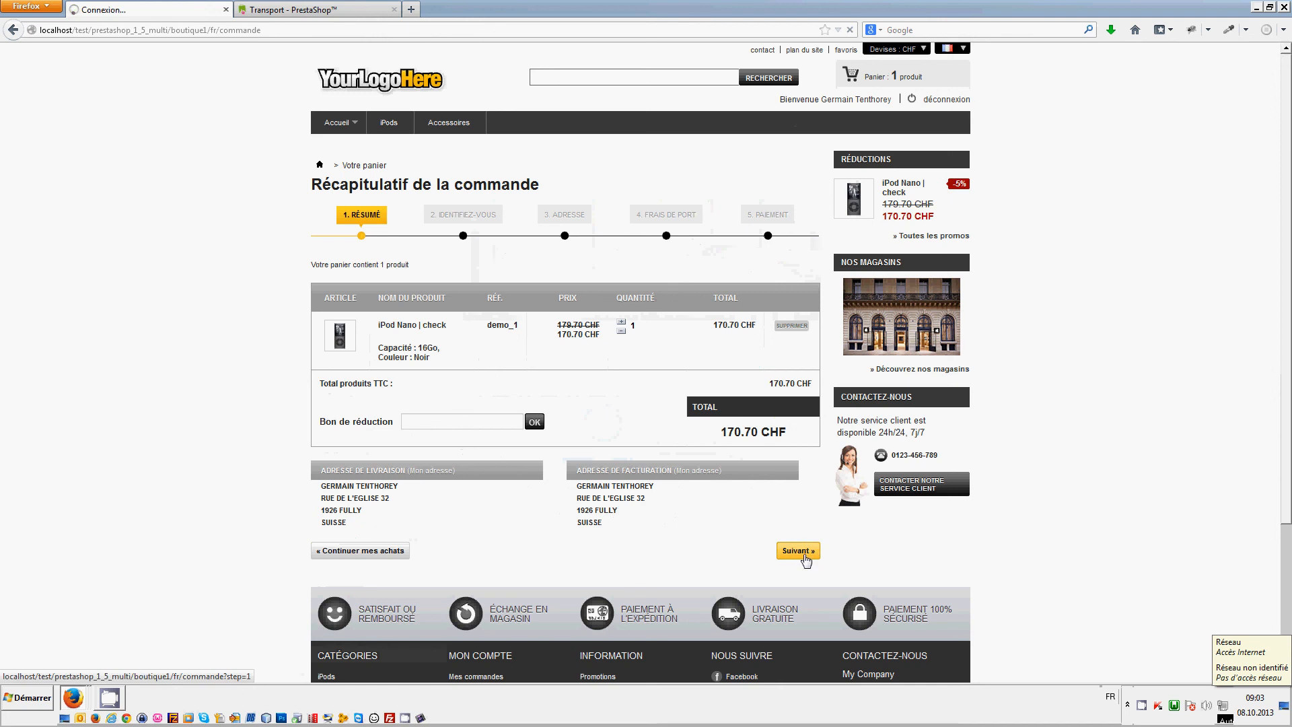
# - Continue past the order summary and address to the shipping options, and choose Poste Suisse - PostPac Economy
pyautogui.click(804, 556)
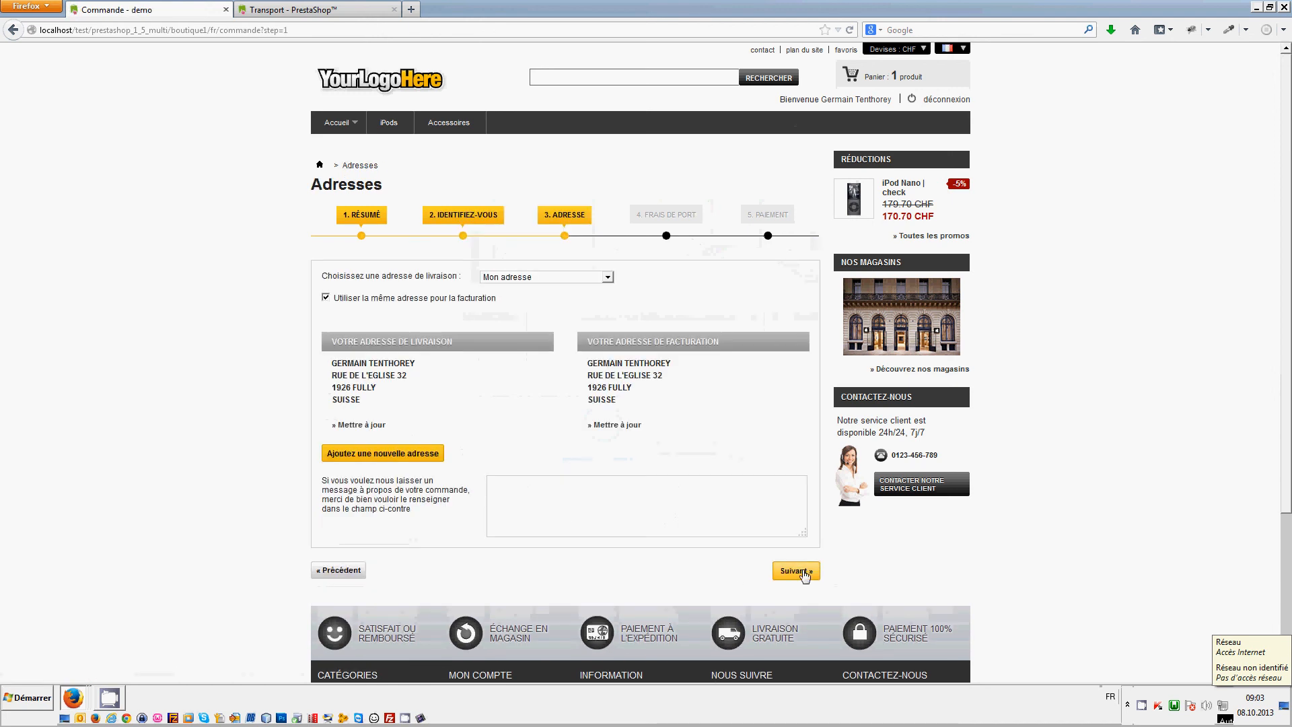
pyautogui.click(800, 574)
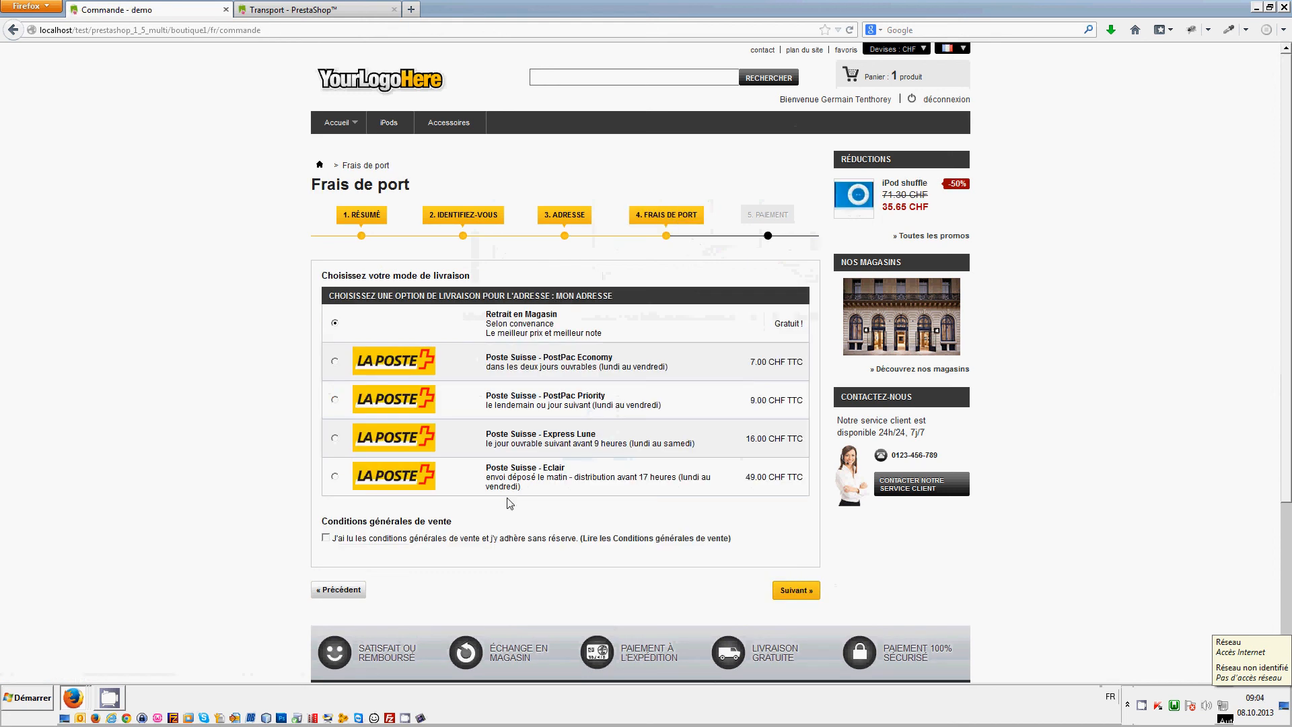
pyautogui.click(335, 364)
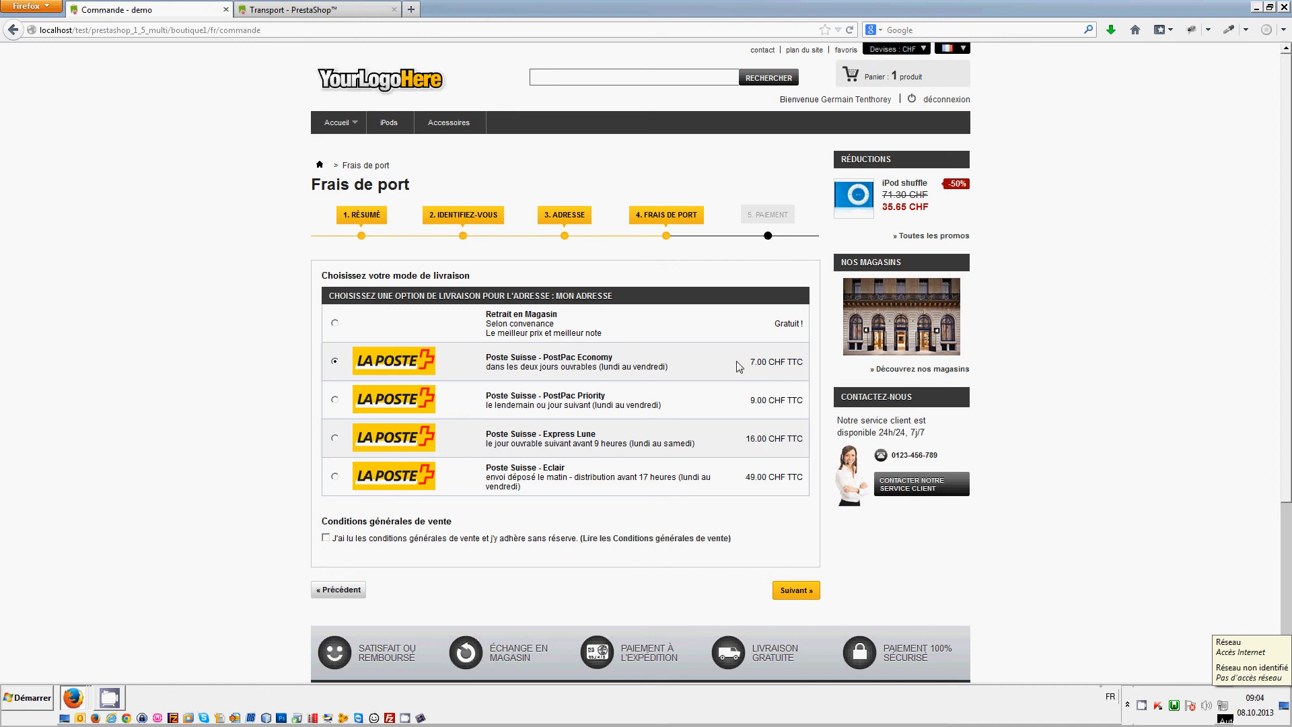
# - Compare the administration's PostPac Economy fee excluding tax for 0 to 2 kg with the tax-inclusive price in the checkout
pyautogui.click(296, 10)
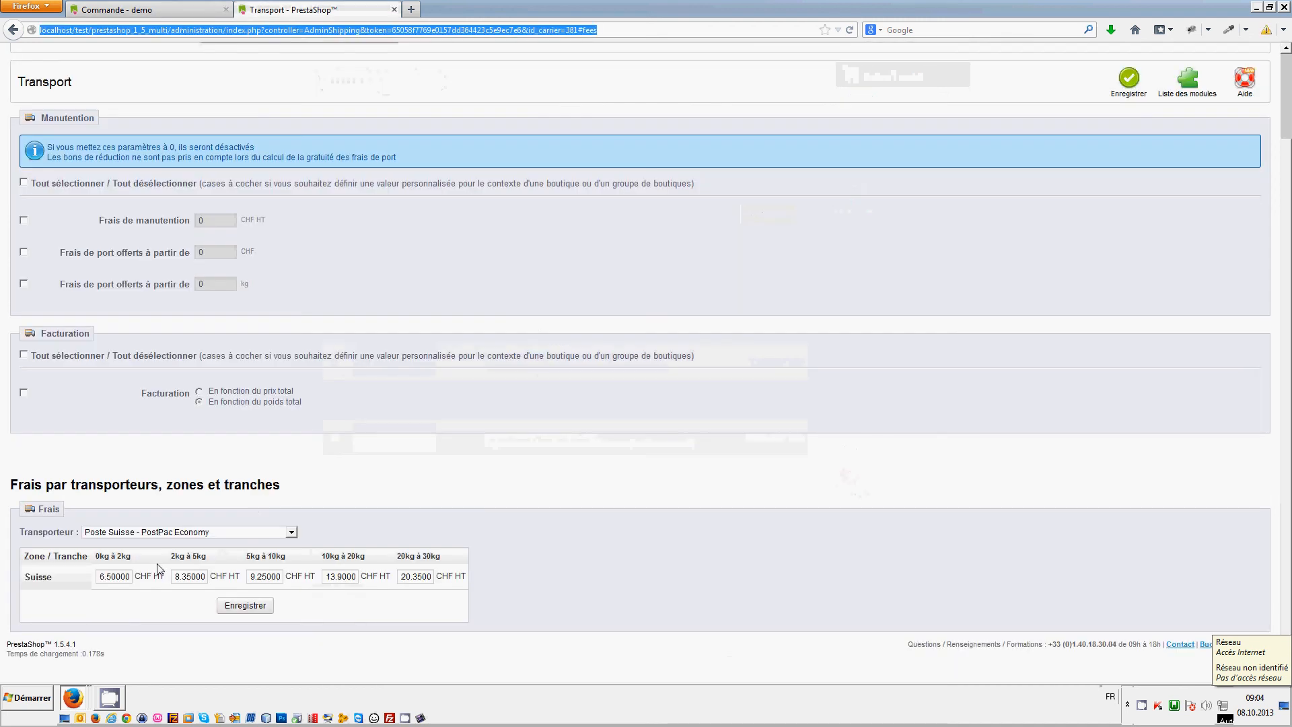
pyautogui.moveTo(101, 575); pyautogui.dragTo(126, 577)
pyautogui.click(128, 578)
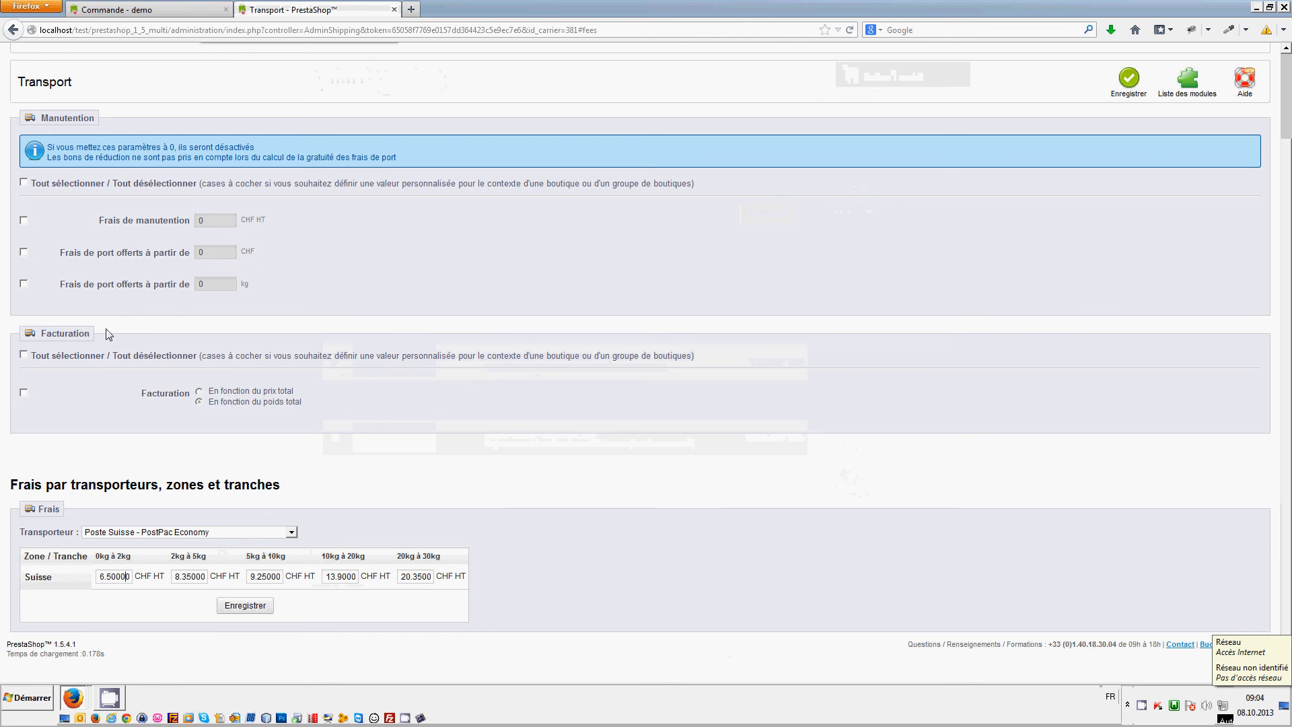
pyautogui.hotkey('ctrl', 'Tab')
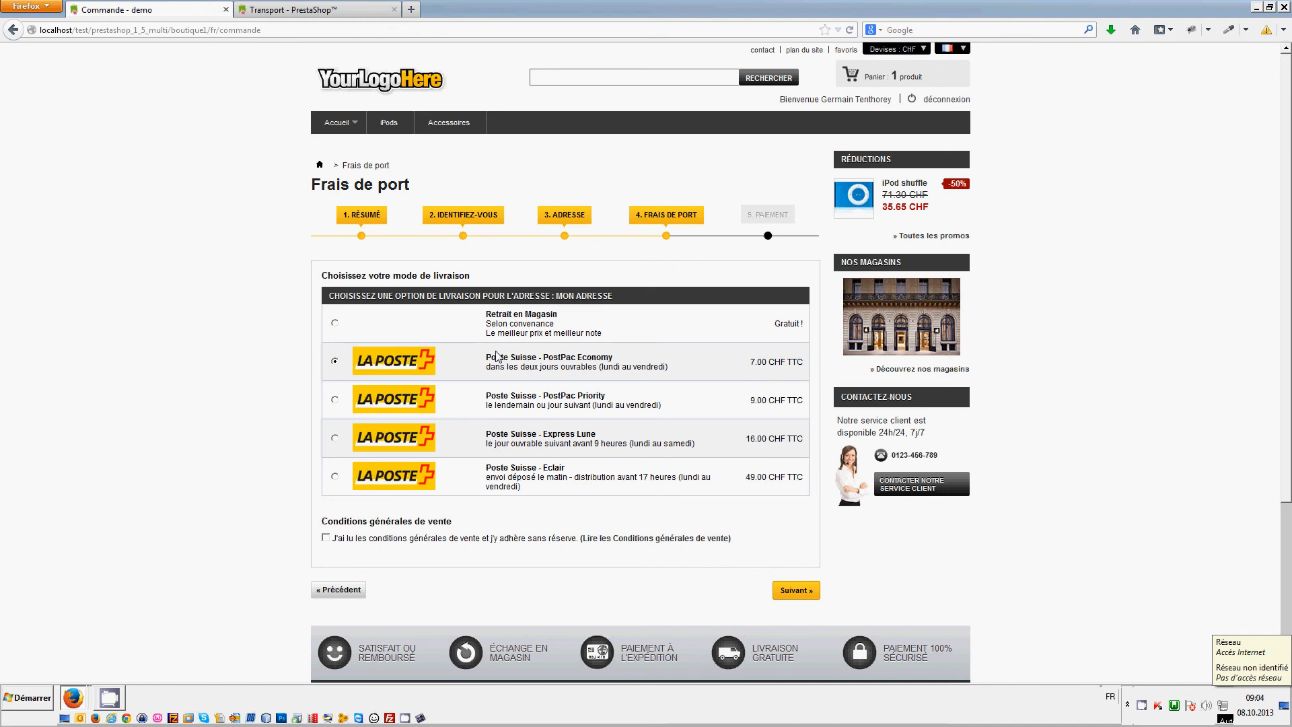
# - Return to the administration tab and open the Transporteurs list
pyautogui.hotkey('ctrl', 'Tab')
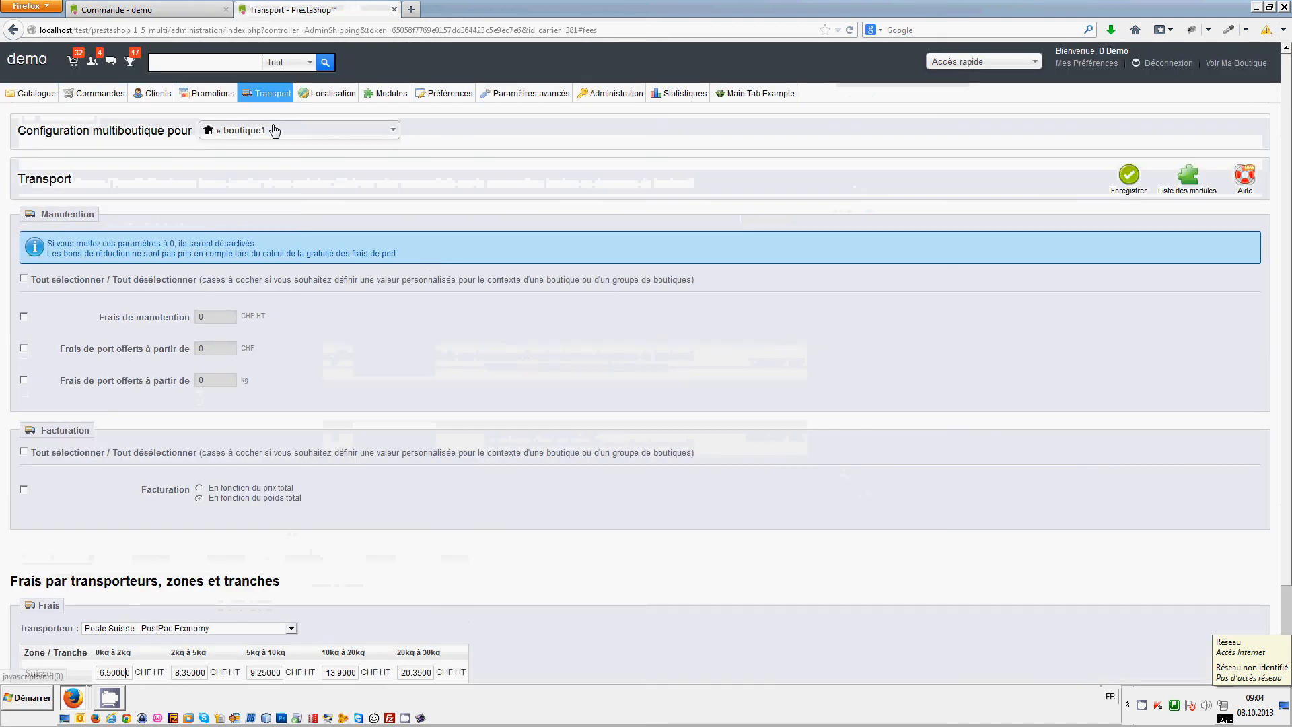
pyautogui.moveTo(274, 119)
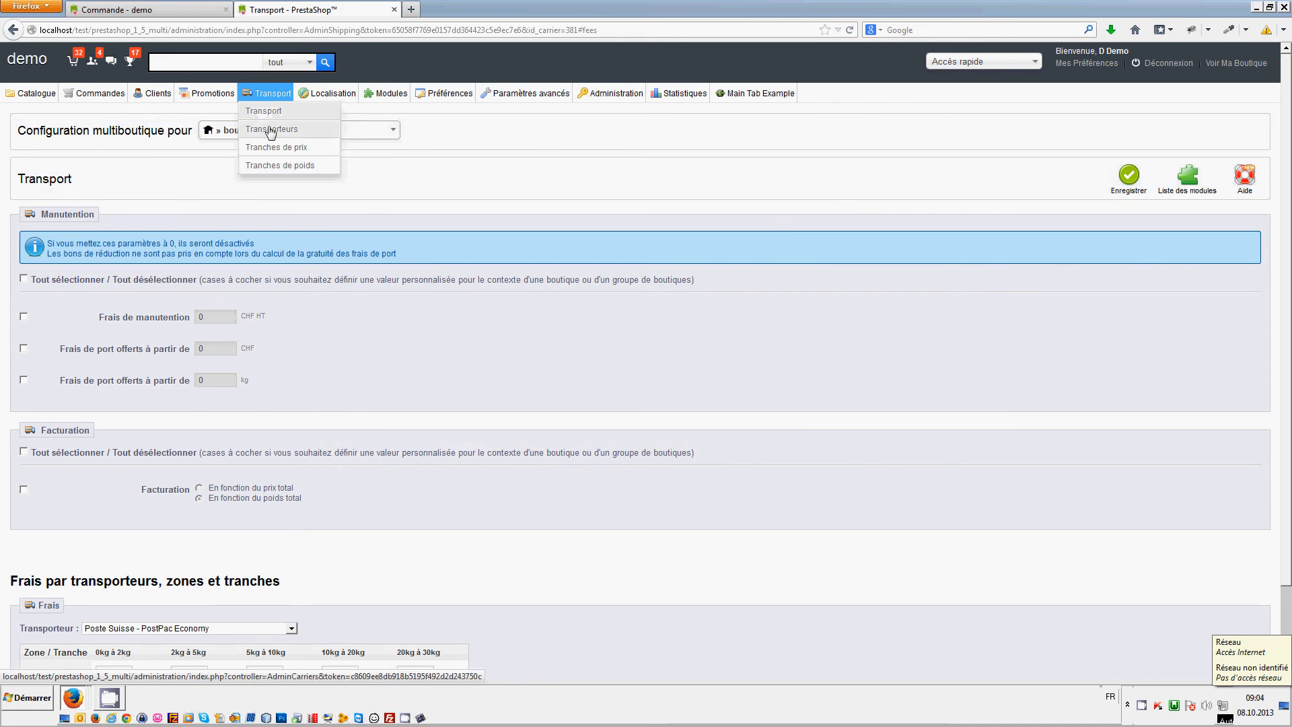
pyautogui.click(272, 133)
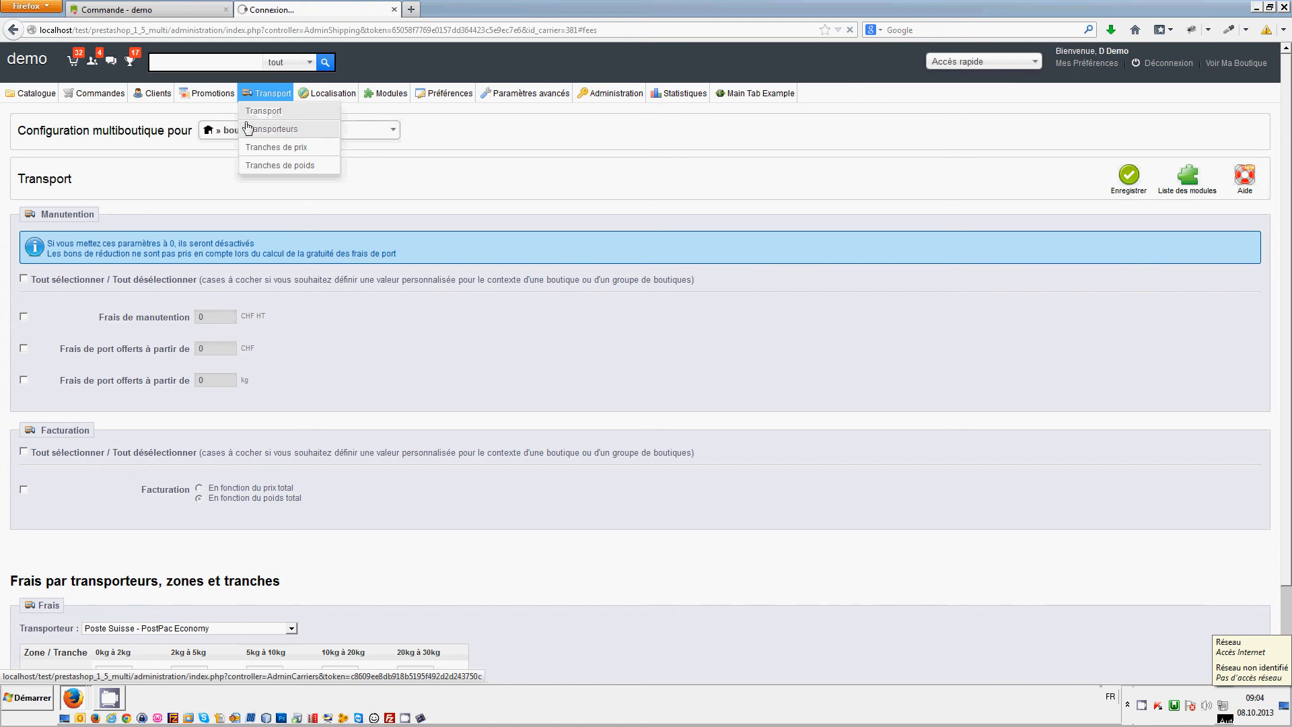